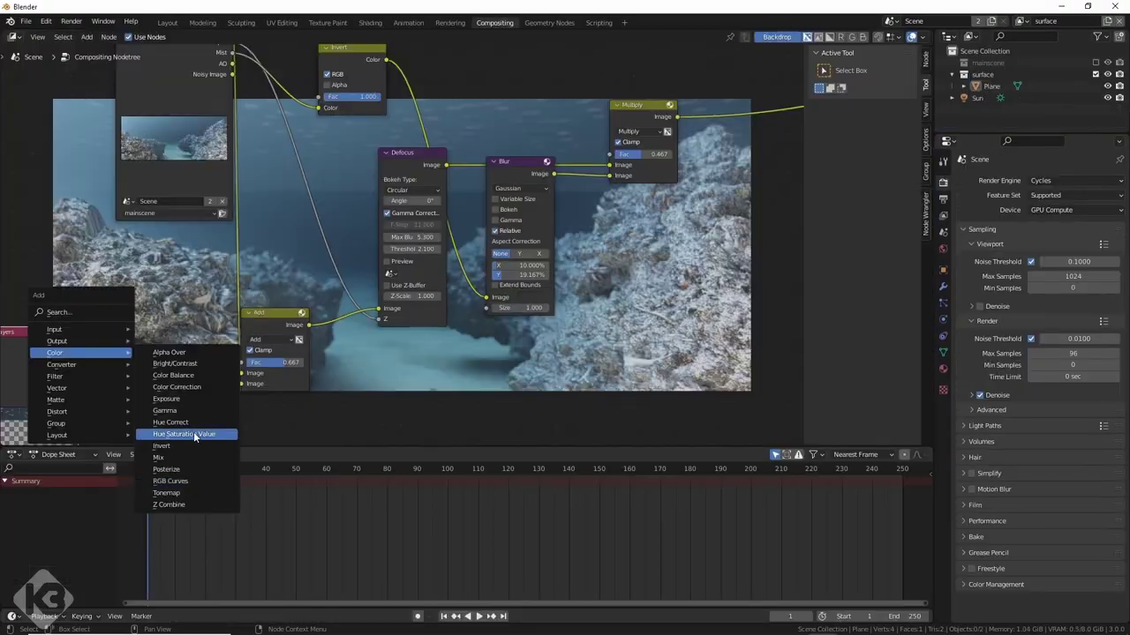
Step: Add a Hue Saturation node in the Compositing preview of the finished underwater scene
{"action": "left_click", "coordinate": [197, 434]}
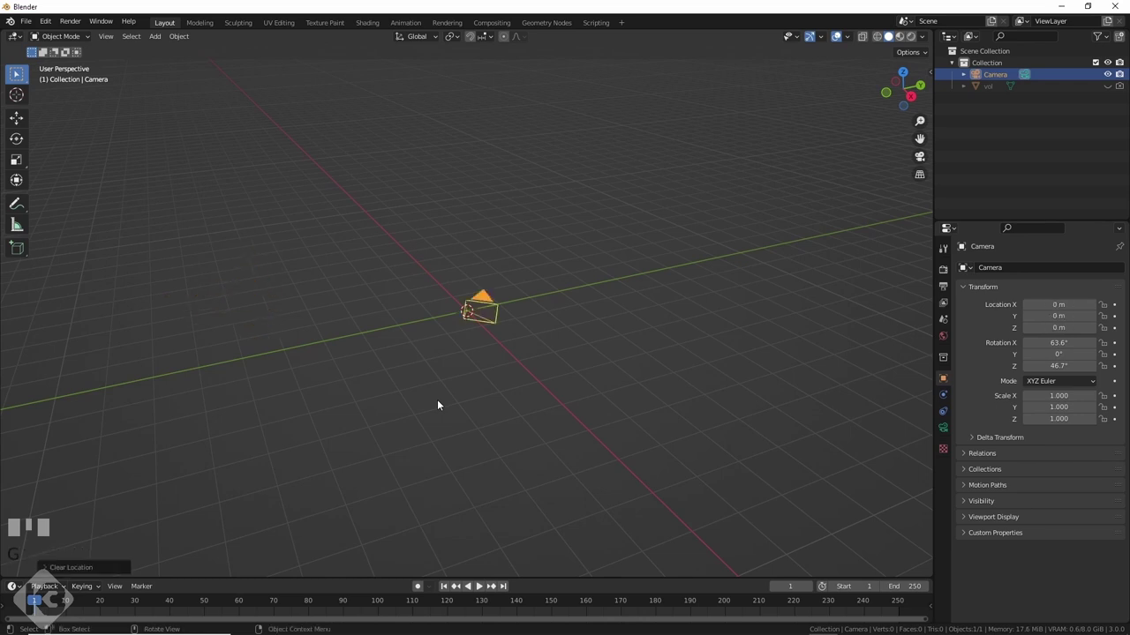
Step: Set the camera's focal length to 24 mm and edit its Clip End value
{"action": "left_click", "coordinate": [942, 428]}
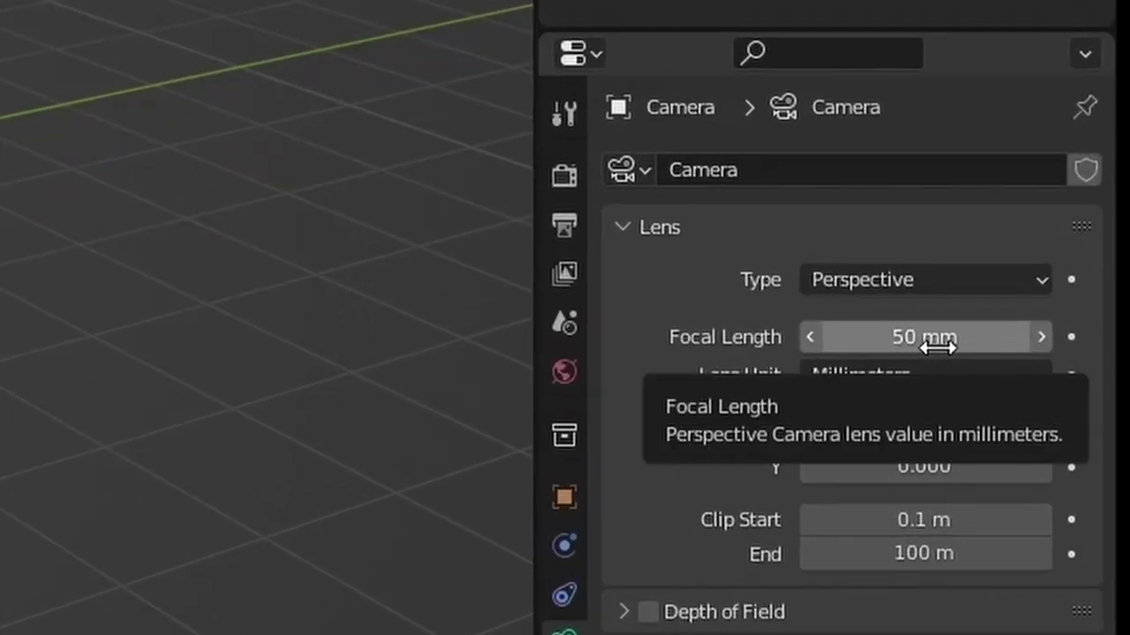
{"action": "left_click", "coordinate": [936, 340]}
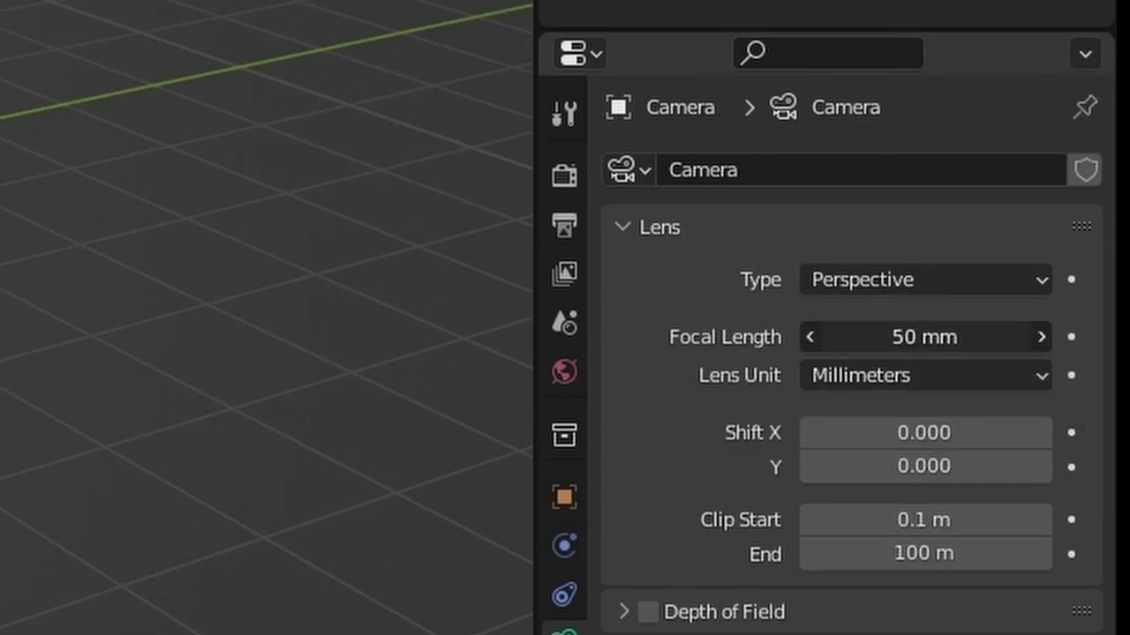
{"action": "type", "text": "24"}
{"action": "key", "text": "Return"}
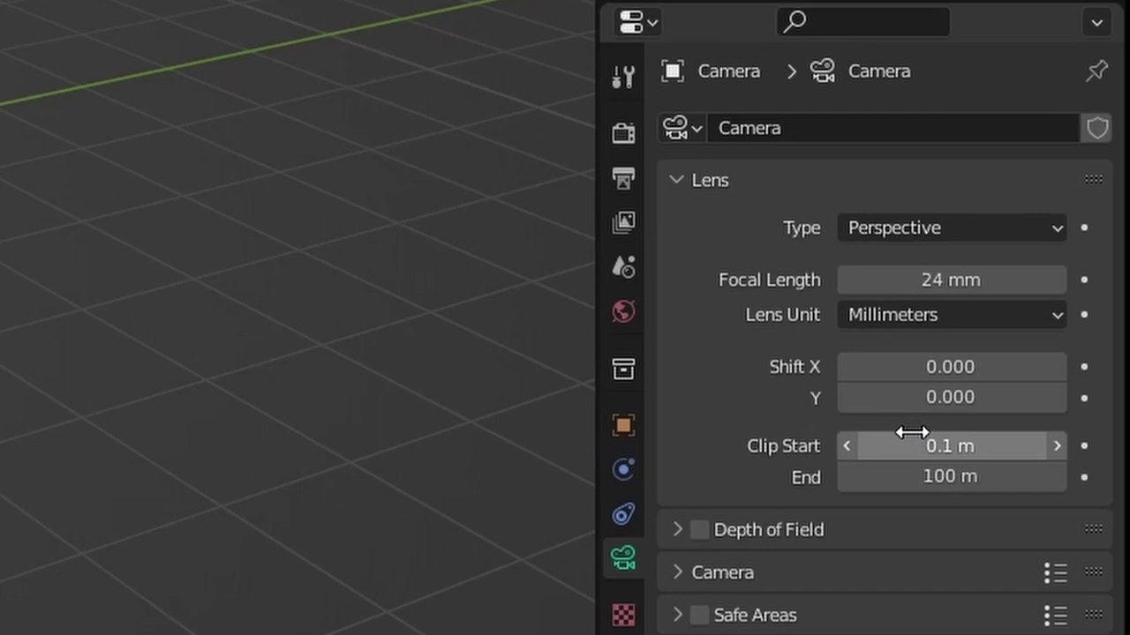
{"action": "left_click", "coordinate": [935, 475]}
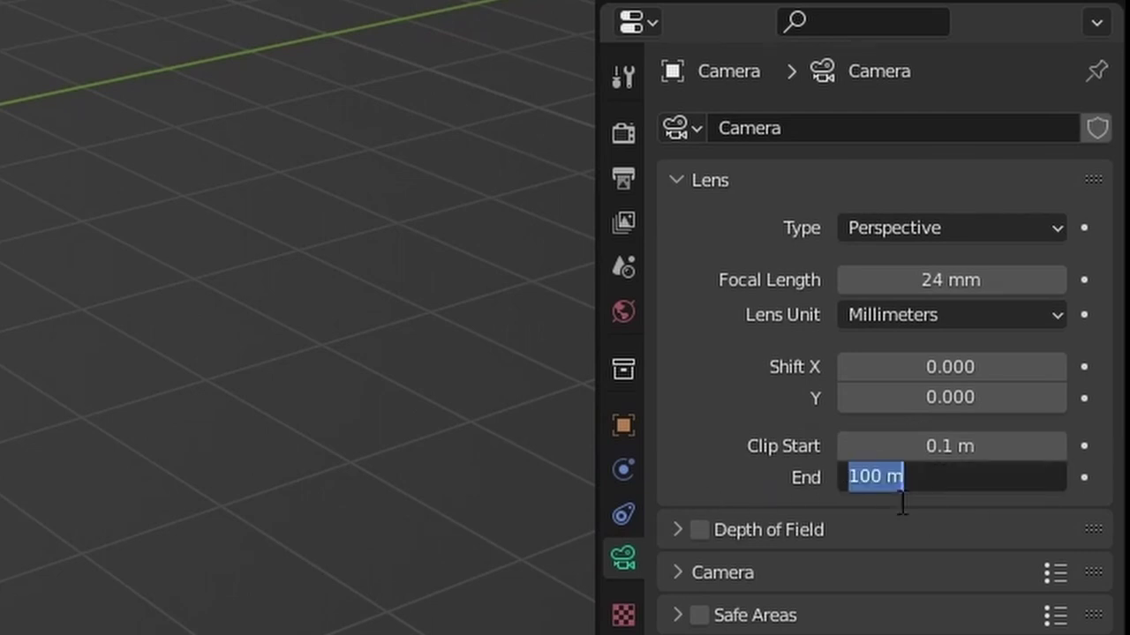
{"action": "left_click", "coordinate": [881, 487]}
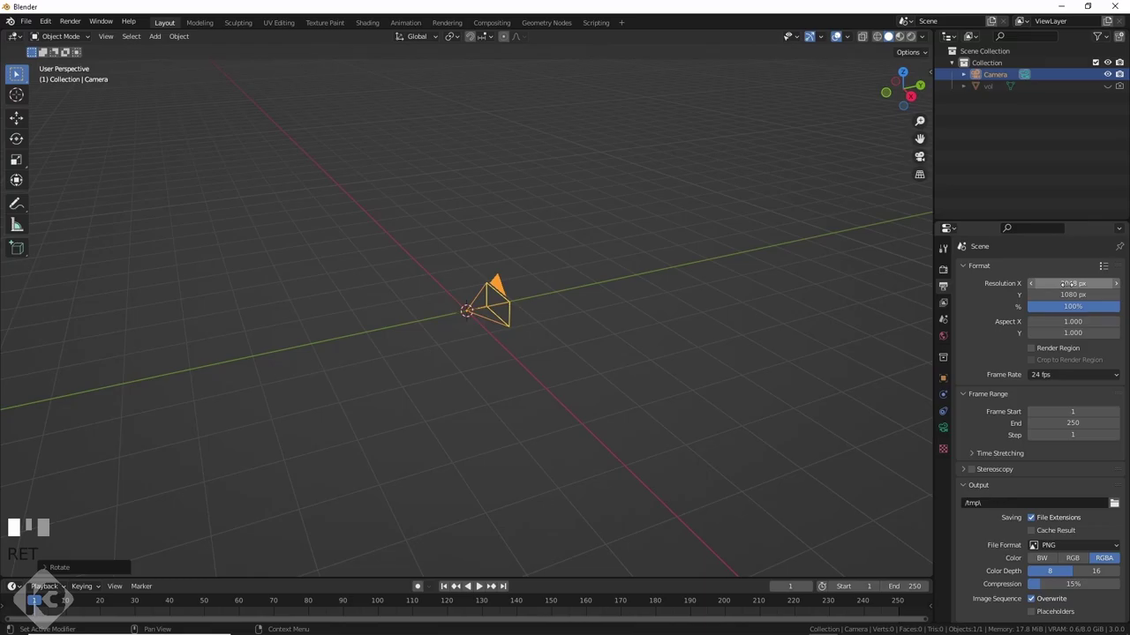
Step: Set the render Resolution Y to 858 px and view through the camera
{"action": "left_click", "coordinate": [1027, 278]}
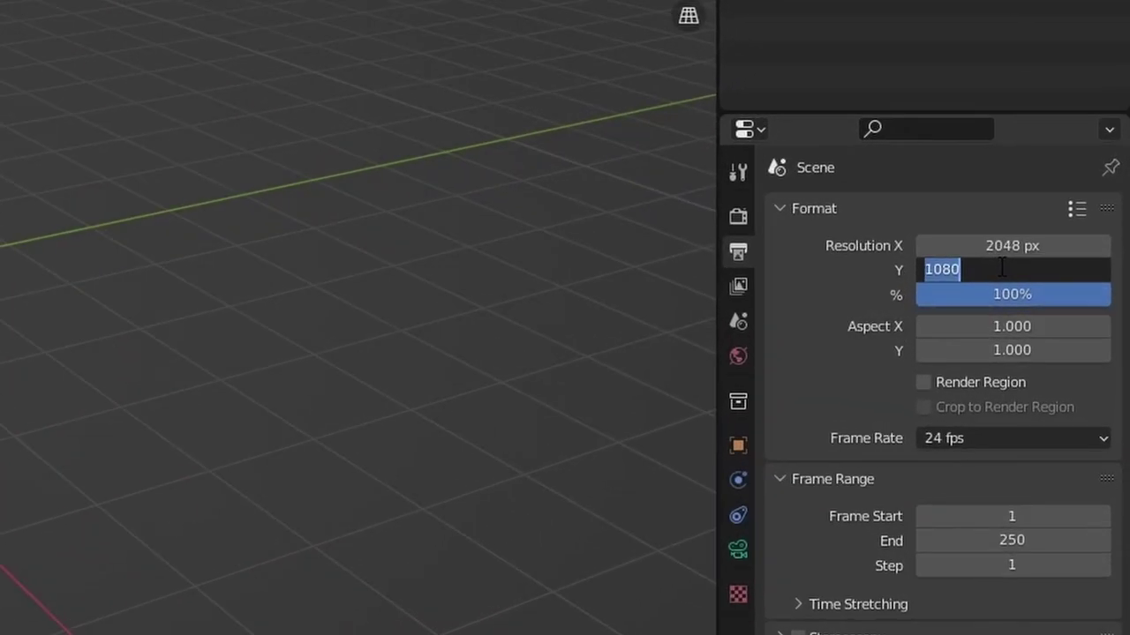
{"action": "type", "text": "858"}
{"action": "key", "text": "Return"}
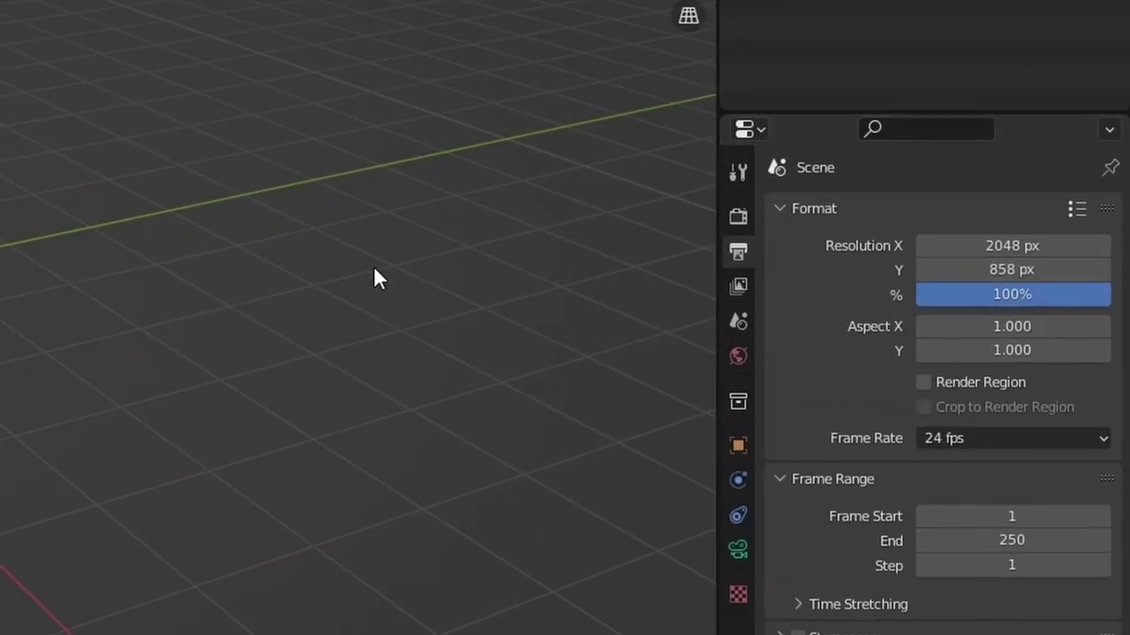
{"action": "key", "text": "KP_0"}
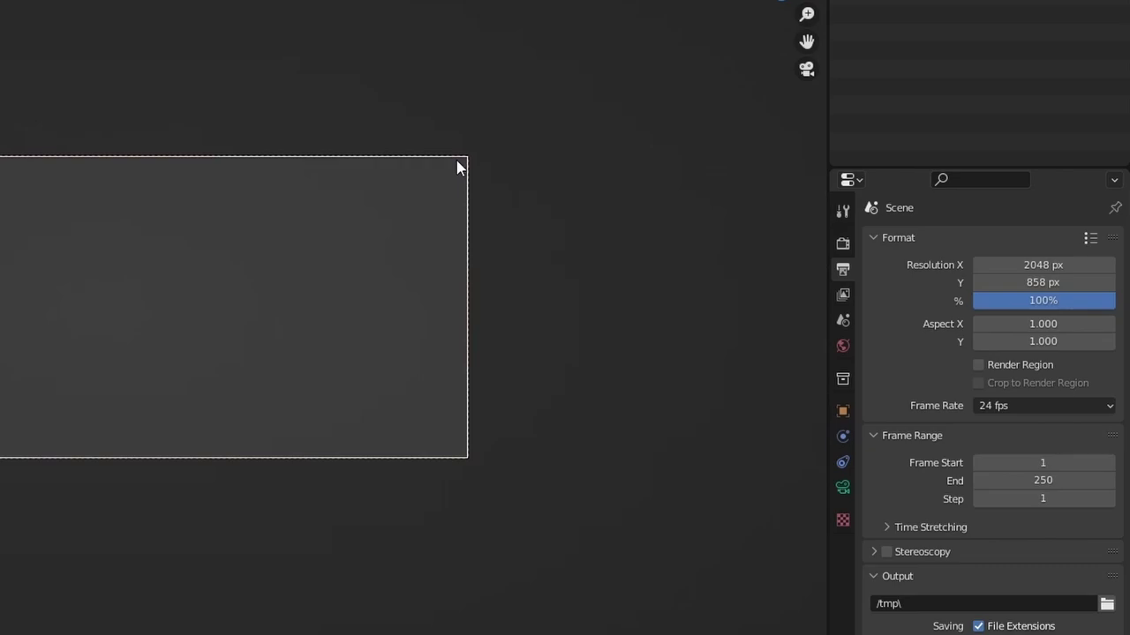
Step: Give the new grid 50 subdivisions, then select all of the cube's geometry
{"action": "left_click", "coordinate": [155, 437]}
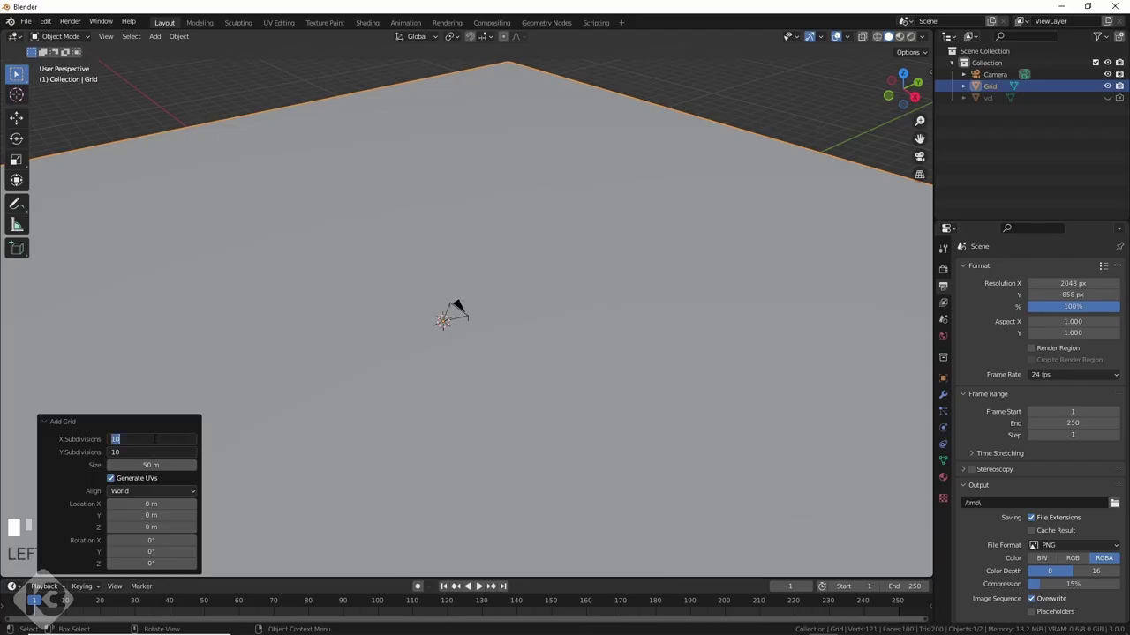
{"action": "type", "text": "50"}
{"action": "key", "text": "Return"}
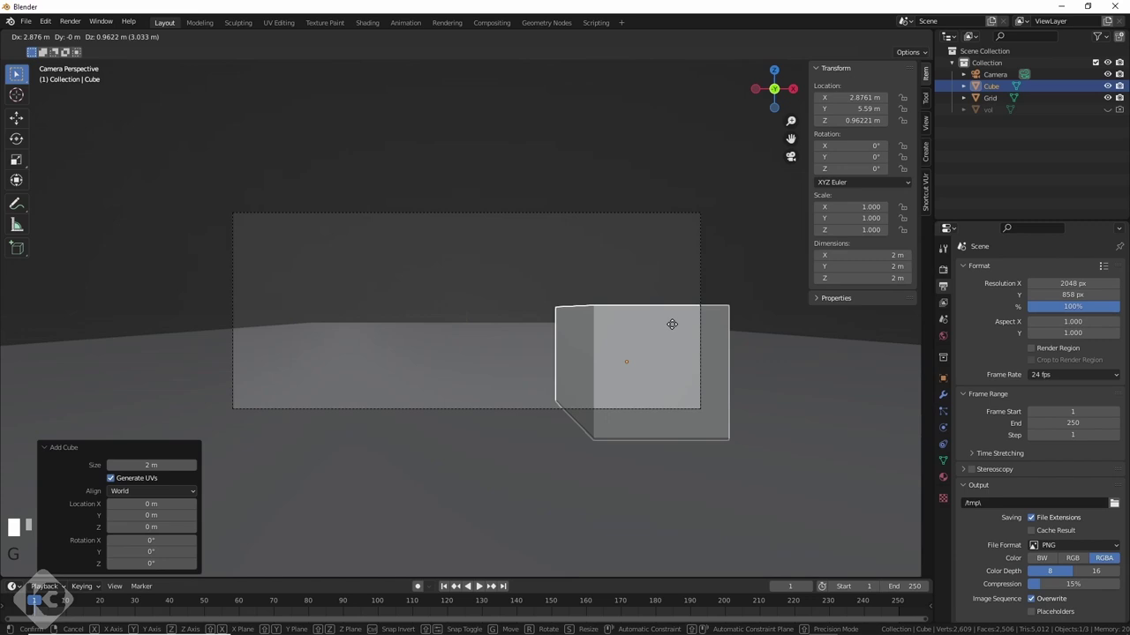
{"action": "key", "text": "a"}
{"action": "key", "text": "space"}
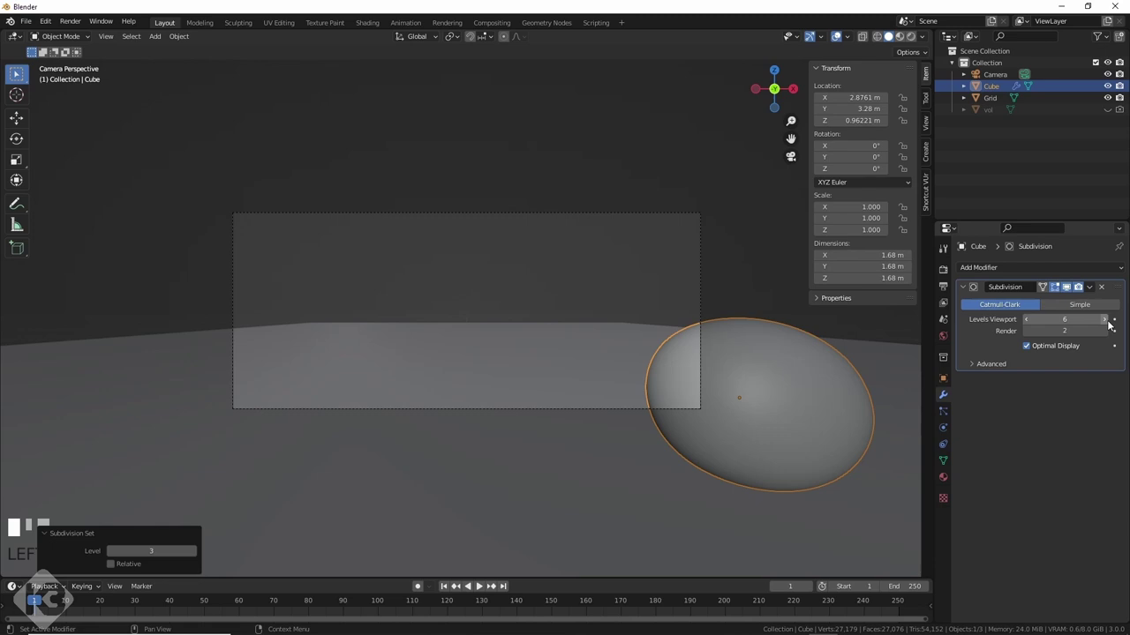
Step: Add a Displace modifier whose new texture loads underwater_rocks_textures_height.png
{"action": "left_click", "coordinate": [1041, 267]}
{"action": "left_click", "coordinate": [988, 335]}
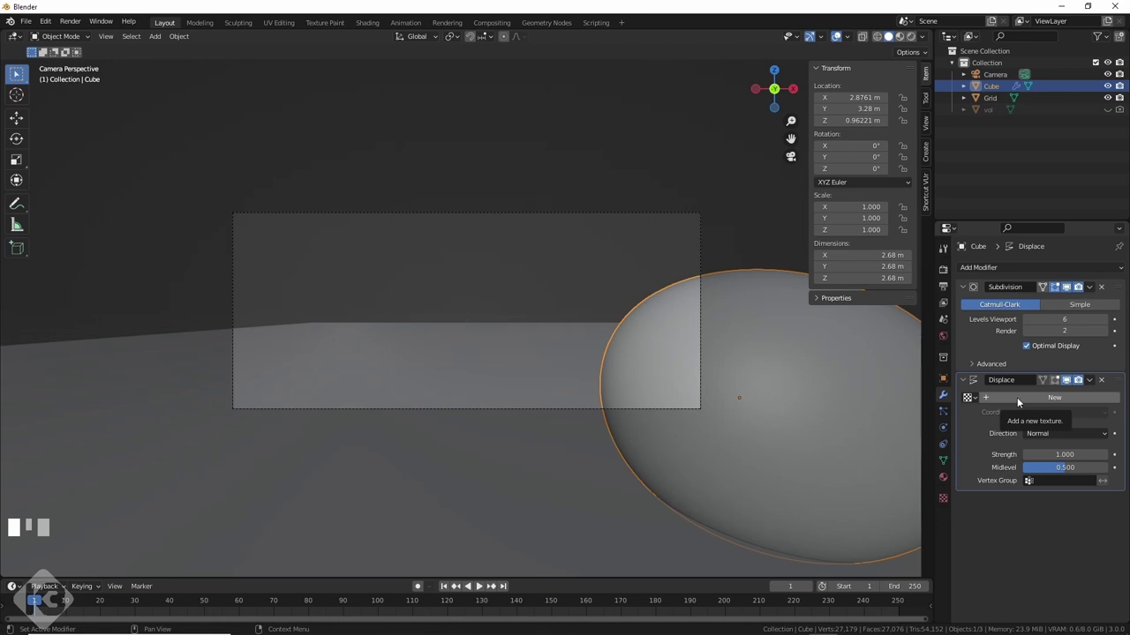
{"action": "left_click", "coordinate": [1017, 398]}
{"action": "left_click", "coordinate": [377, 100]}
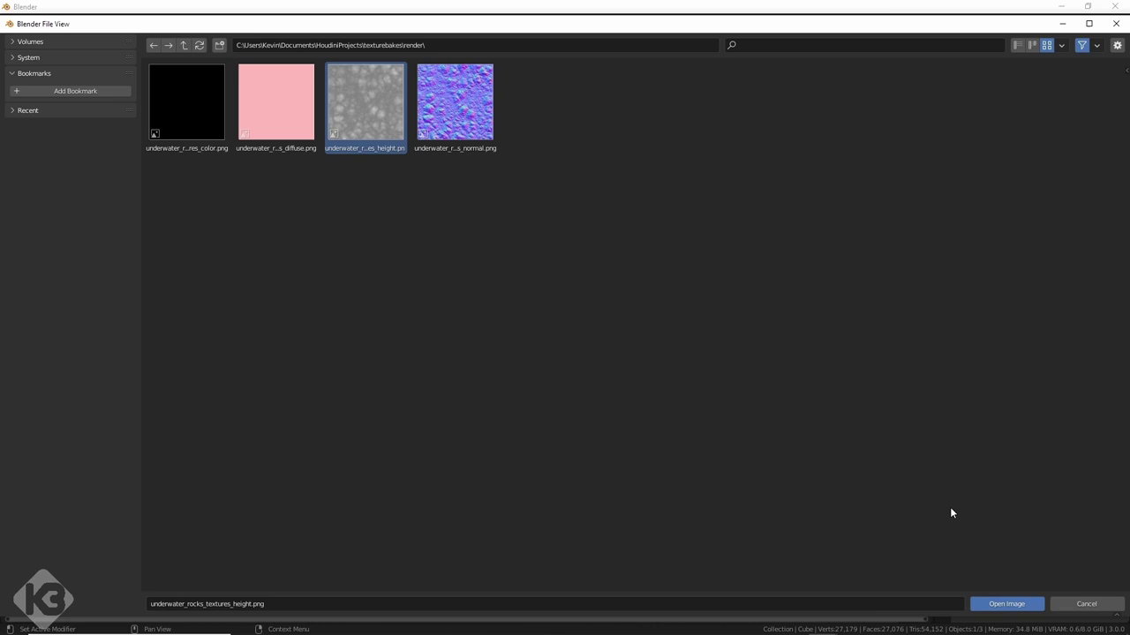
{"action": "left_click", "coordinate": [1023, 606]}
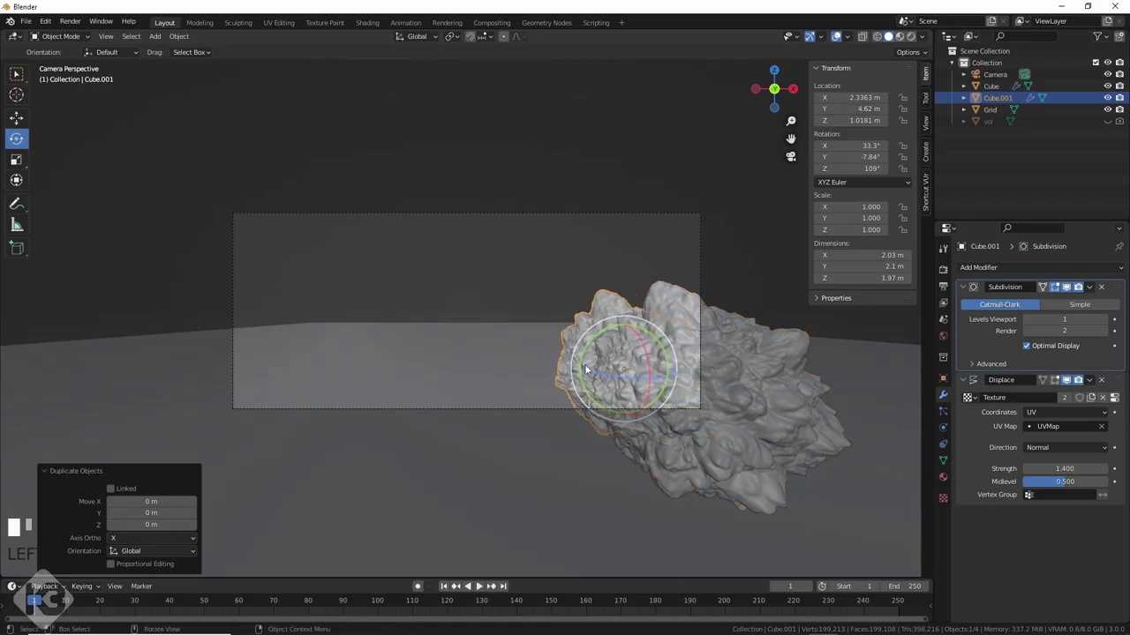
Step: Duplicate the rock three times, placing and rotating the copies across the seafloor
{"action": "key", "text": "shift+d"}
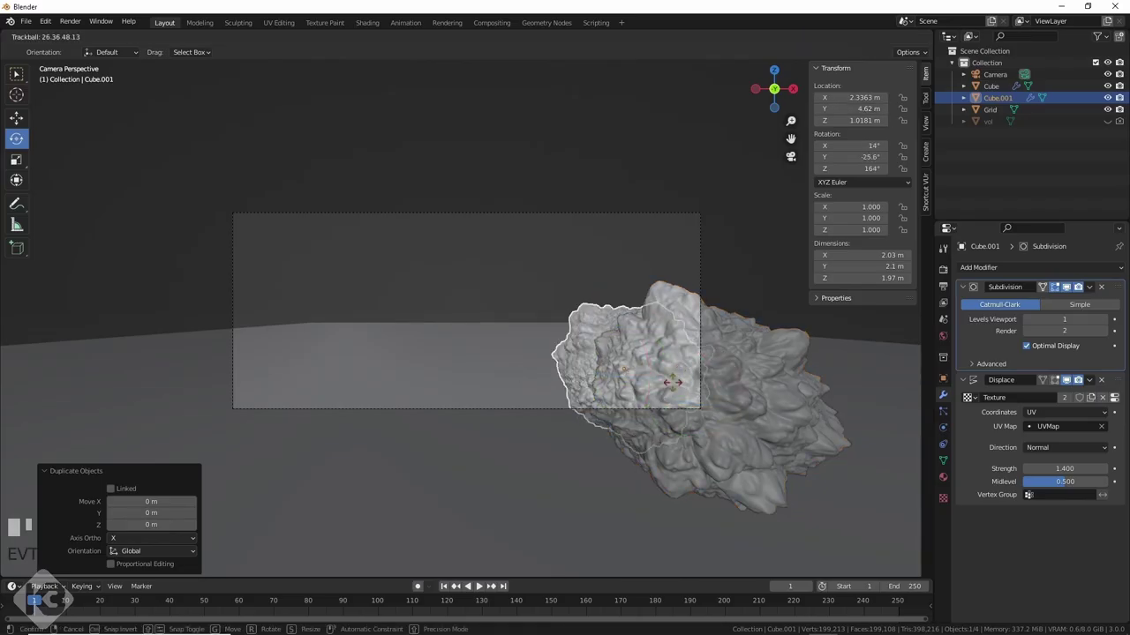
{"action": "left_click", "coordinate": [545, 353]}
{"action": "mouse_move", "coordinate": [546, 353]}
{"action": "left_mouse_down"}
{"action": "mouse_move", "coordinate": [565, 371]}
{"action": "mouse_move", "coordinate": [530, 353]}
{"action": "left_mouse_up"}
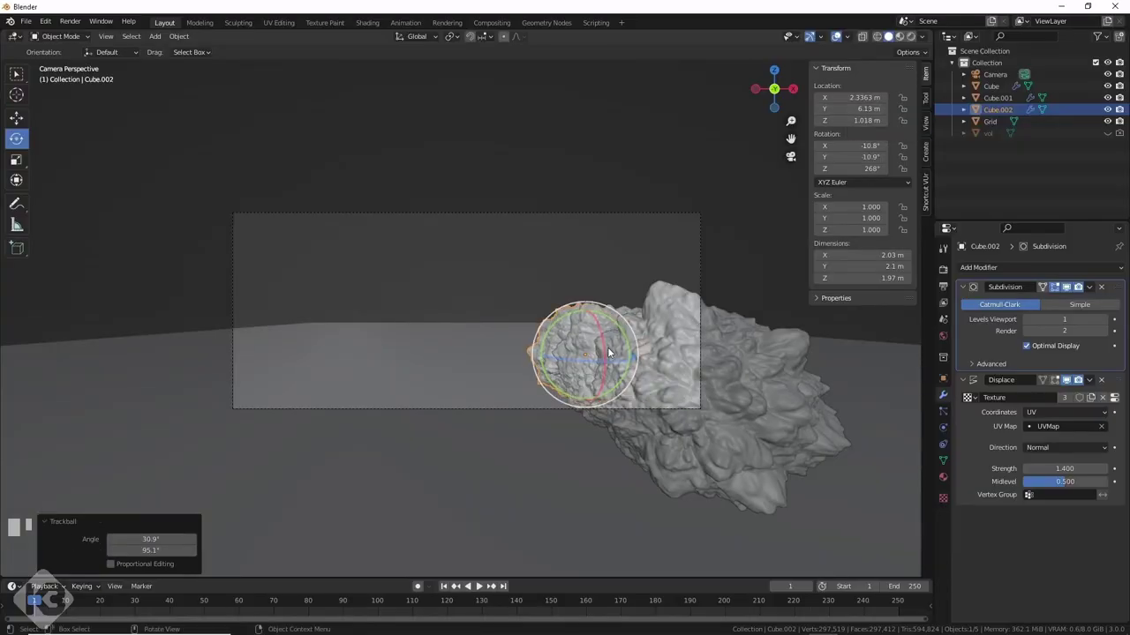
{"action": "key", "text": "shift+d"}
{"action": "left_click", "coordinate": [637, 422]}
{"action": "key", "text": "shift+d"}
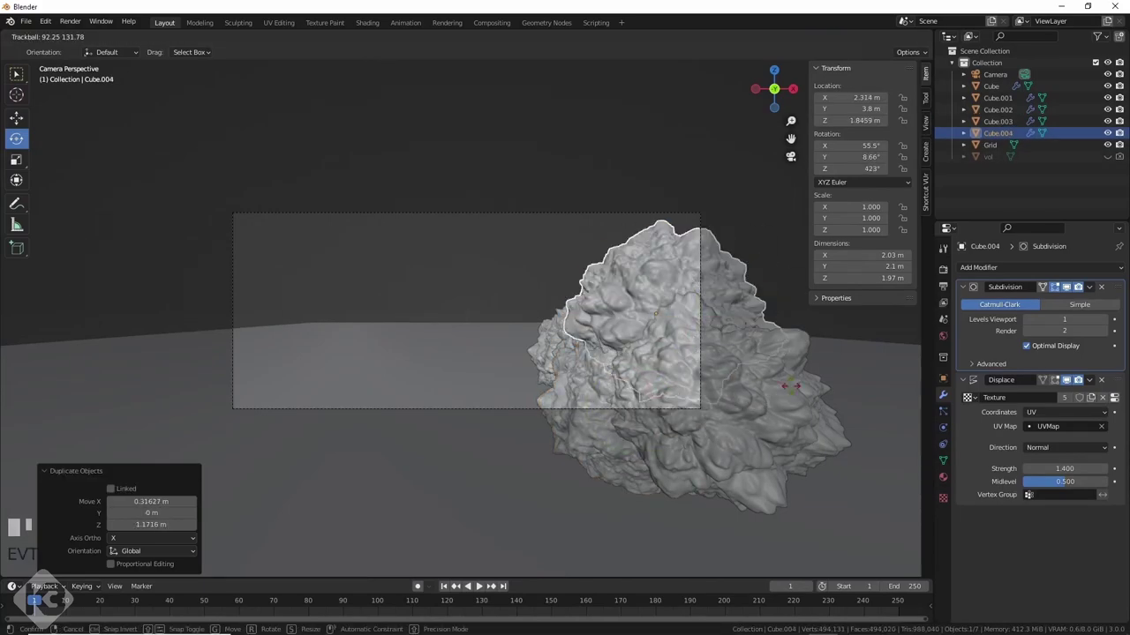
{"action": "key", "text": "alt+Tab"}
{"action": "left_click", "coordinate": [568, 343]}
Step: Add two more rock copies nearby, shrinking one to about 0.7 size
{"action": "key", "text": "shift+d"}
{"action": "left_click", "coordinate": [538, 335]}
{"action": "key", "text": "shift+d"}
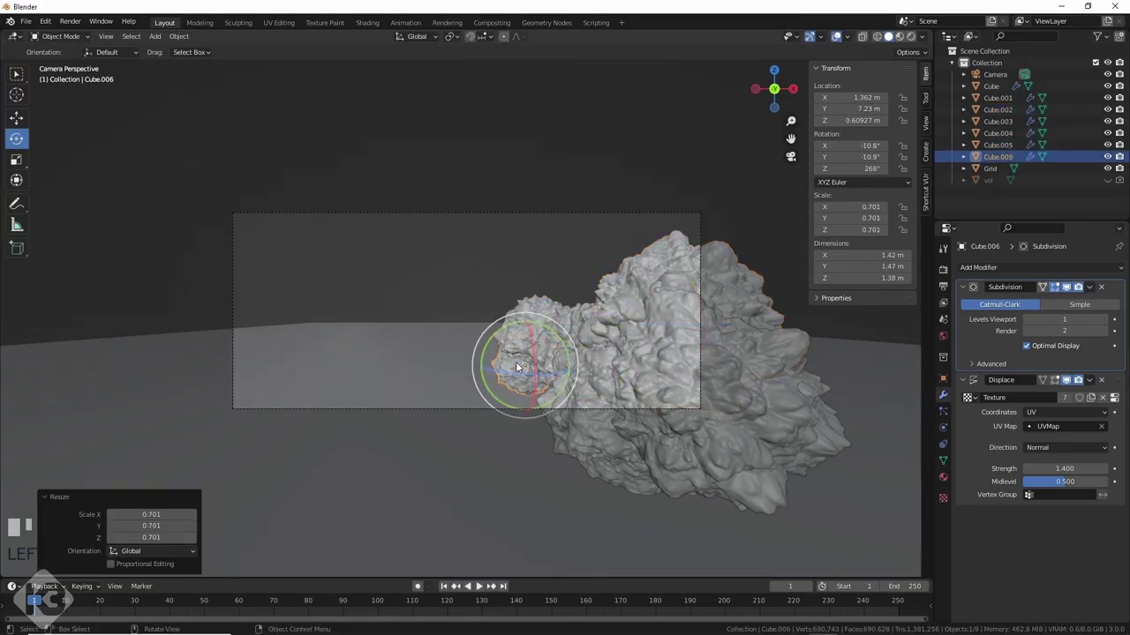
{"action": "left_click", "coordinate": [530, 344]}
{"action": "key", "text": "alt+Tab"}
{"action": "key", "text": "alt+Tab"}
Step: Place further rotated rock copies on the left side, then select the first rock
{"action": "key", "text": "shift+d"}
{"action": "left_click", "coordinate": [696, 437]}
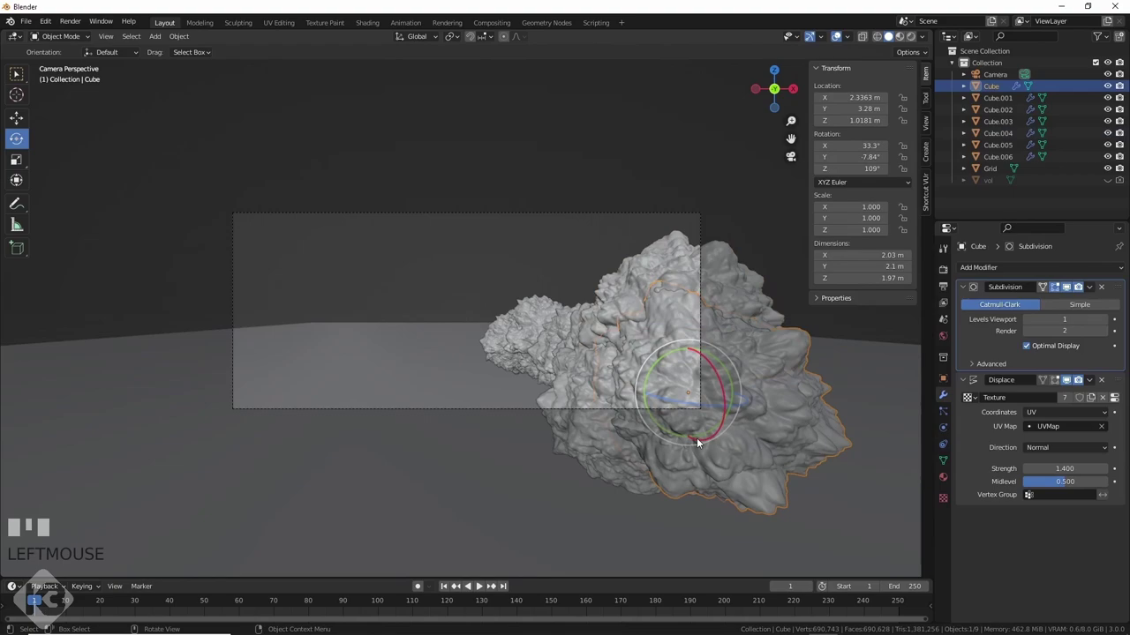
{"action": "key", "text": "shift+d"}
{"action": "left_click", "coordinate": [561, 365]}
{"action": "key", "text": "shift+d"}
{"action": "left_click", "coordinate": [525, 324]}
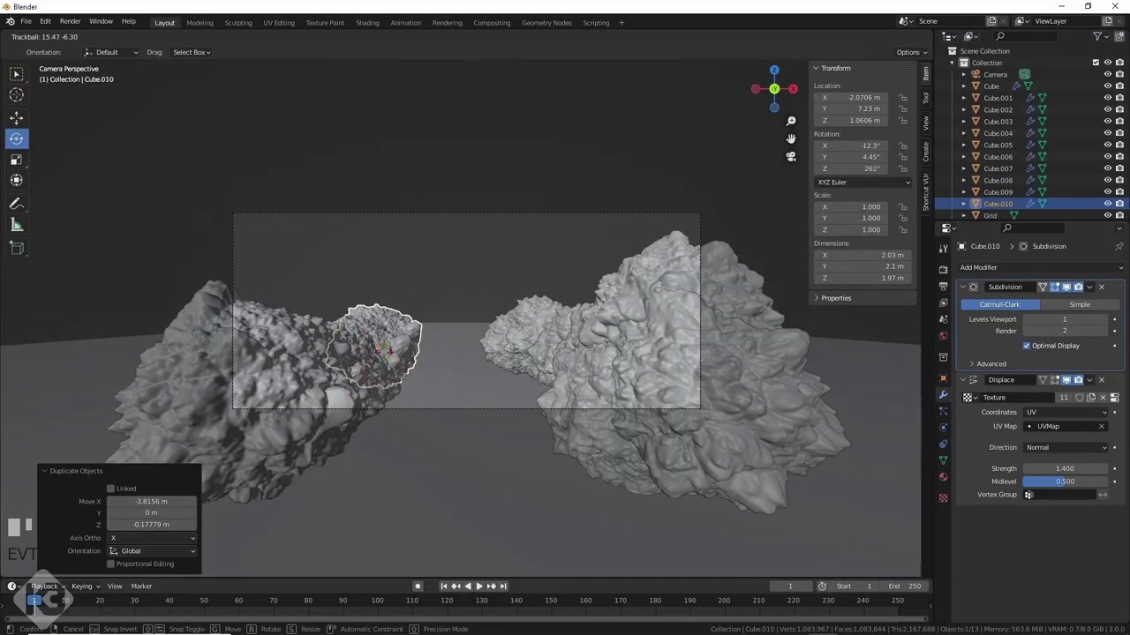
{"action": "left_click", "coordinate": [632, 344]}
Step: Set the render engine to Cycles and select all rocks through Cube.010
{"action": "left_click", "coordinate": [367, 22]}
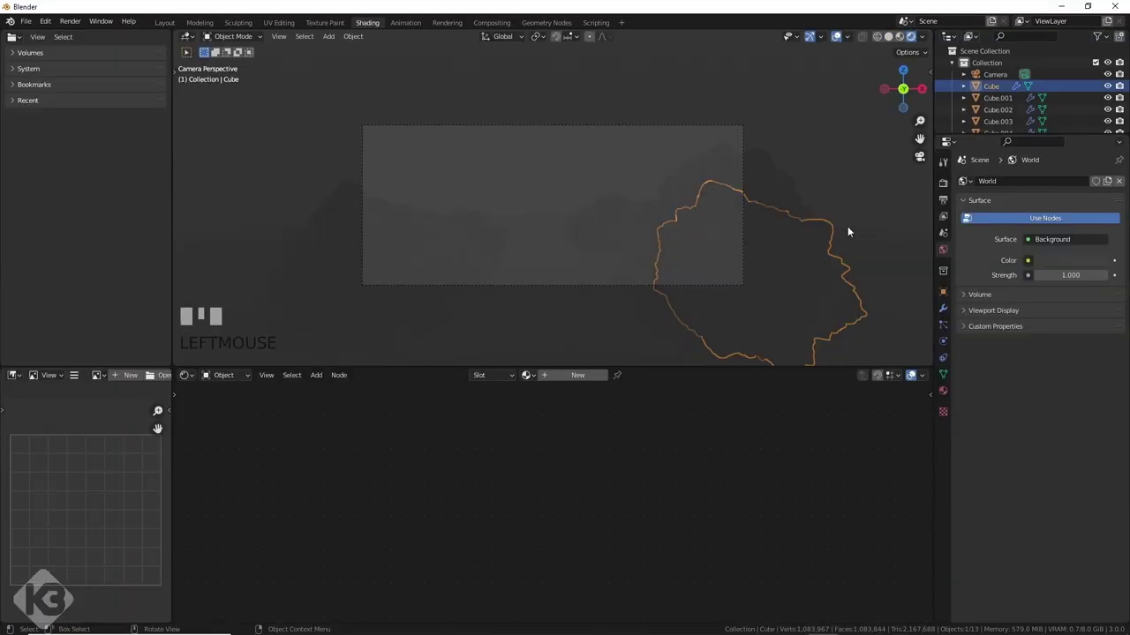
{"action": "left_click", "coordinate": [942, 184]}
{"action": "left_click", "coordinate": [1039, 180]}
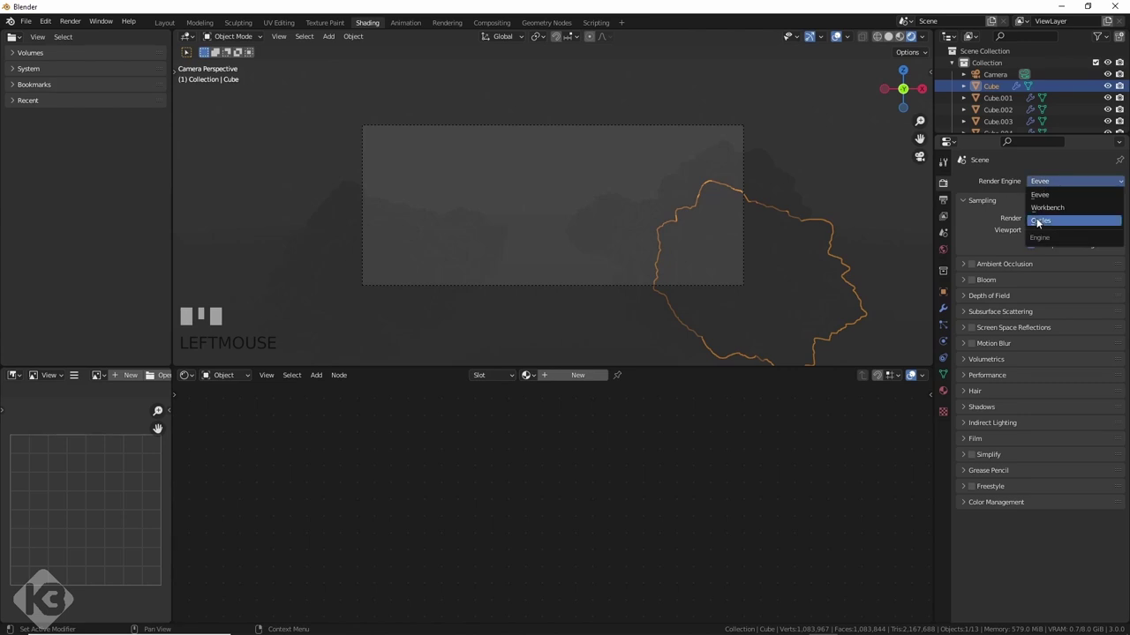
{"action": "left_click", "coordinate": [1039, 222]}
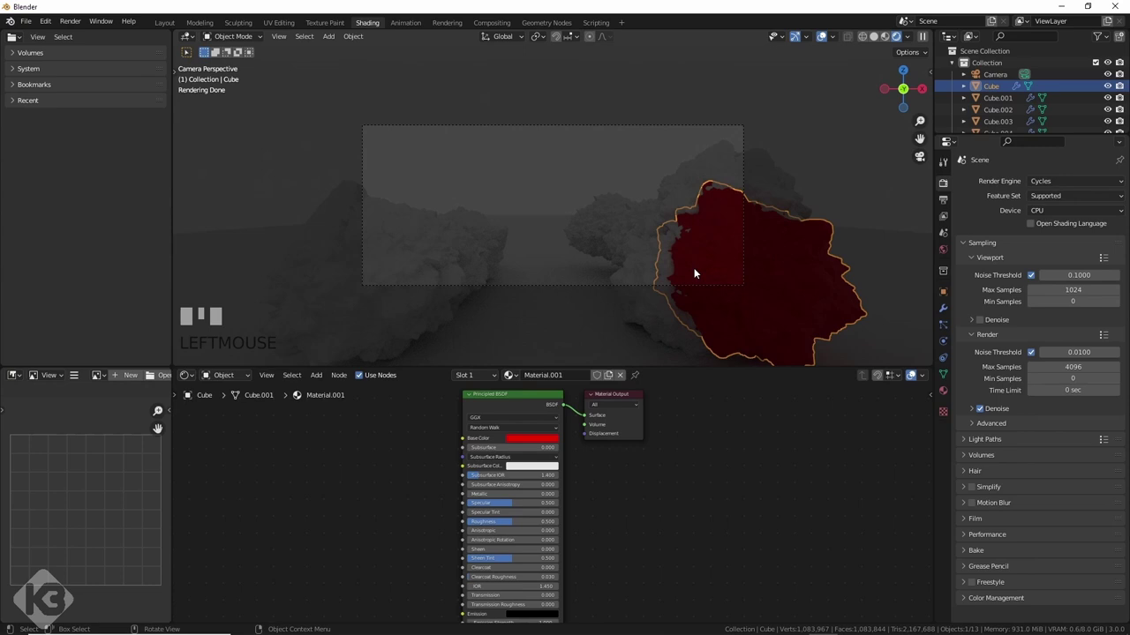
{"action": "scroll", "coordinate": [1008, 102], "scroll_direction": "down", "scroll_amount": 4}
{"action": "left_click", "coordinate": [1003, 99], "text": "shift"}
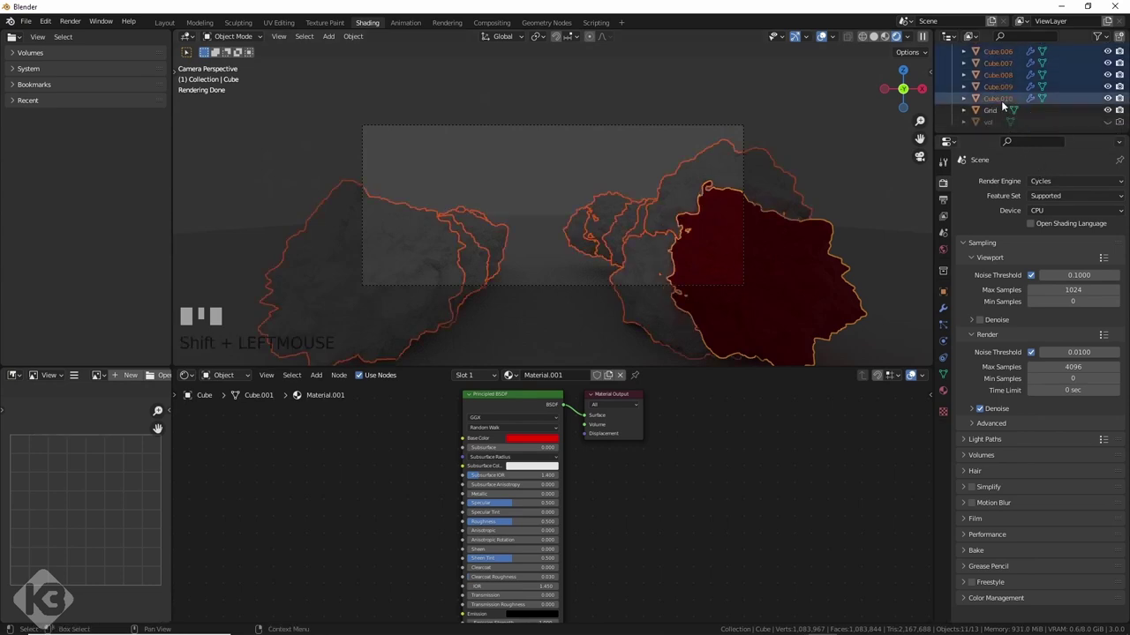
{"action": "scroll", "coordinate": [1003, 102], "scroll_direction": "up", "scroll_amount": 5}
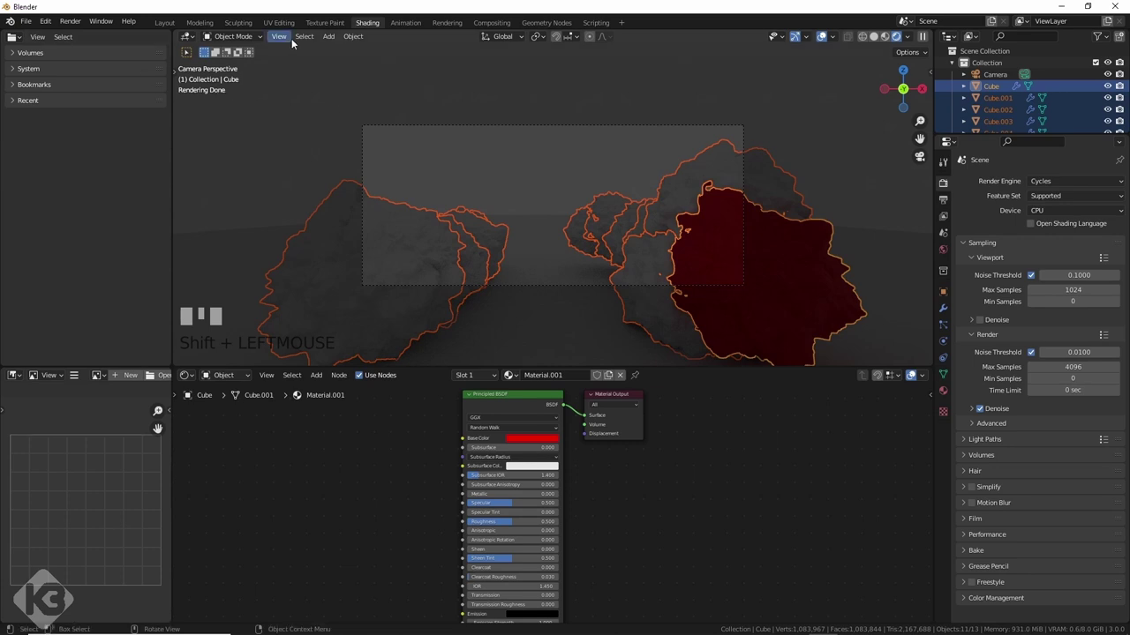
Step: Link the active rock's material to all selected rocks and begin renaming it
{"action": "left_click", "coordinate": [353, 36]}
{"action": "mouse_move", "coordinate": [389, 272]}
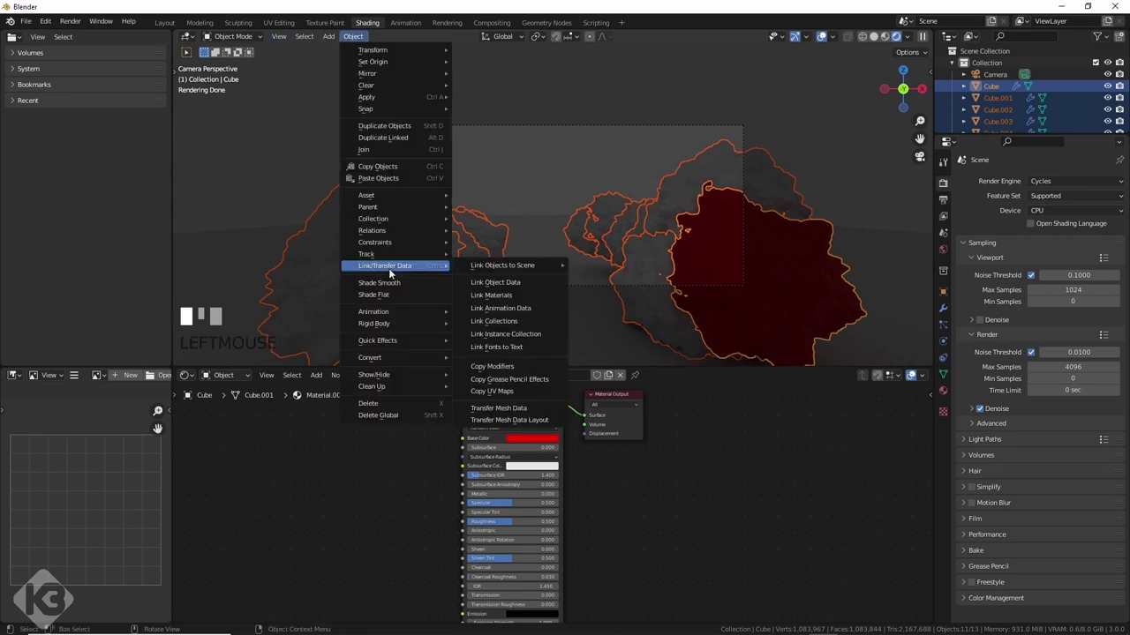
{"action": "left_click", "coordinate": [507, 296]}
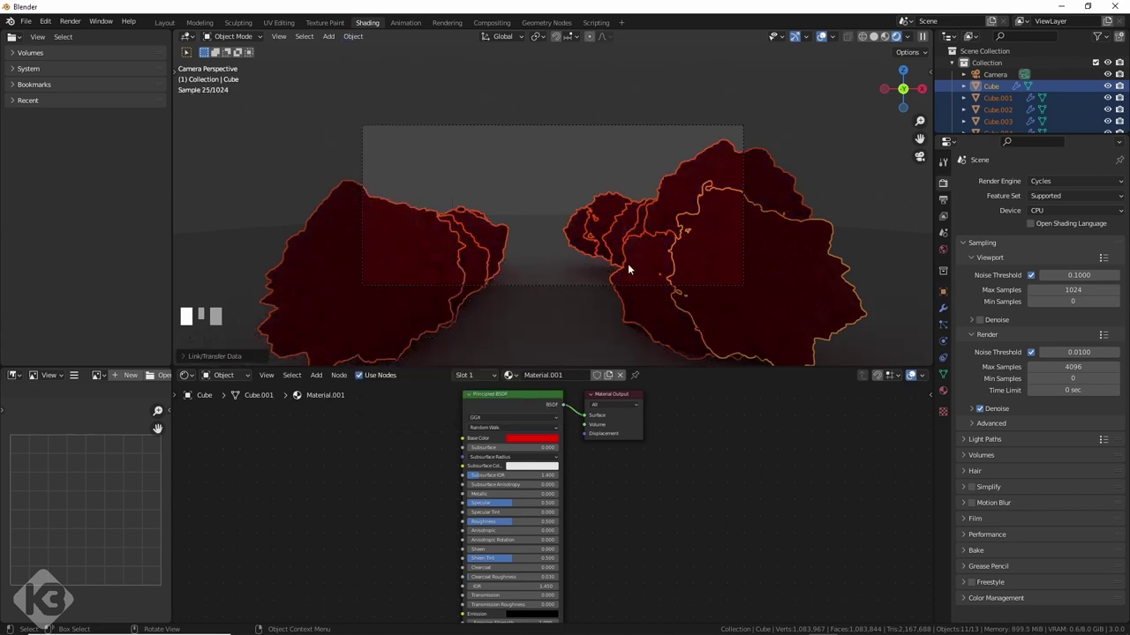
{"action": "left_click", "coordinate": [560, 375]}
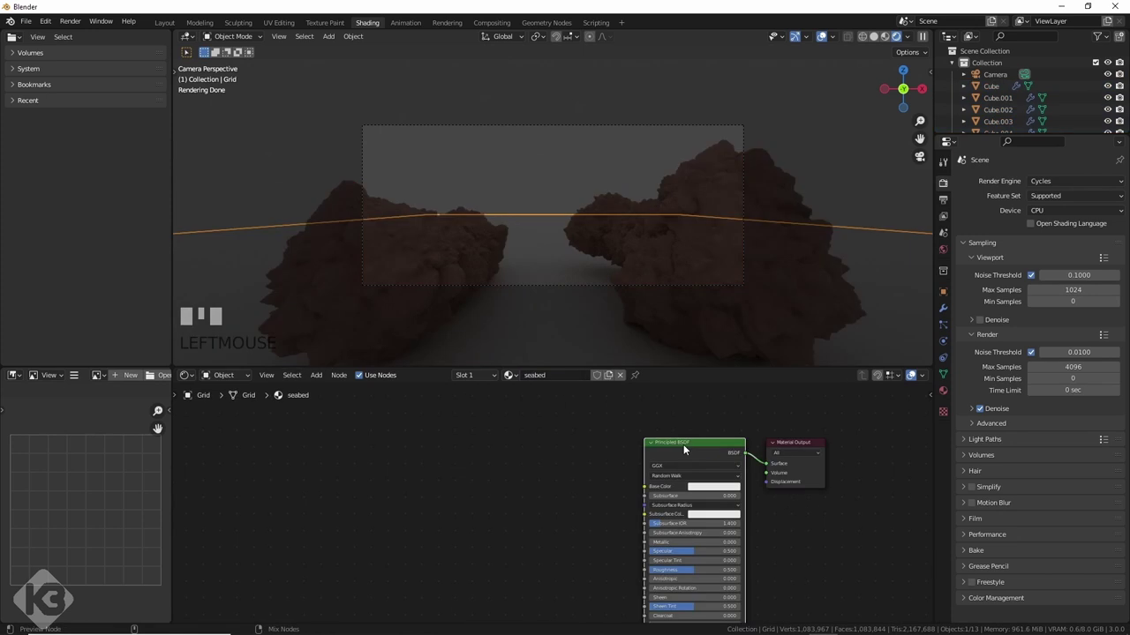
Step: Load the Ground027 sand textures into the seabed material with Node Wrangler's texture setup
{"action": "key", "text": "ctrl+shift+t"}
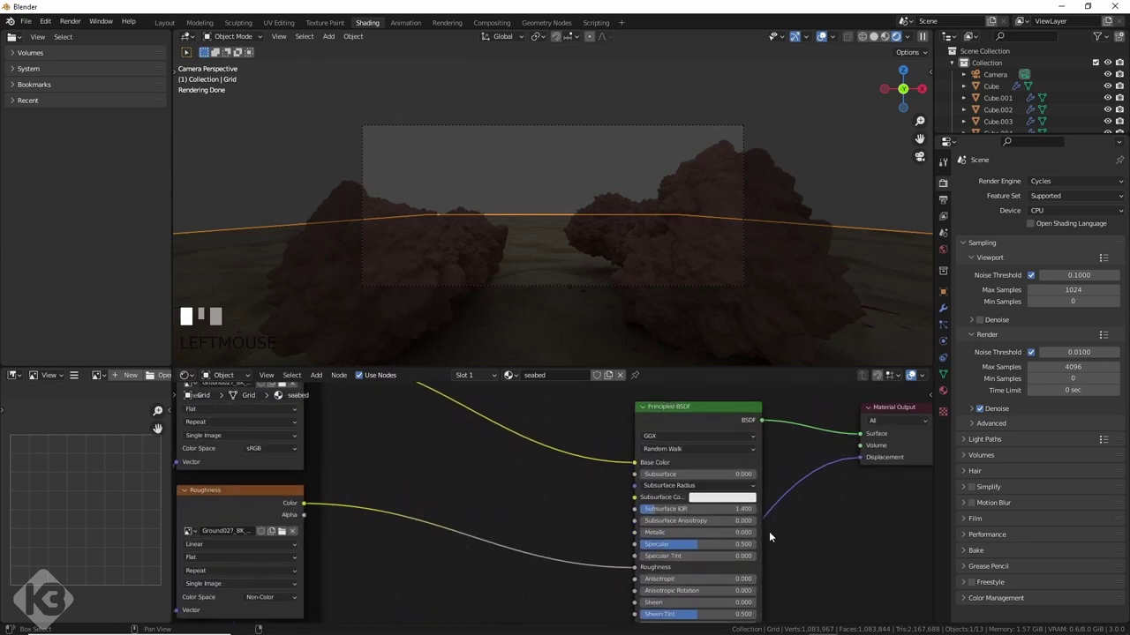
{"action": "middle_click_drag", "start_coordinate": [768, 532], "coordinate": [697, 508]}
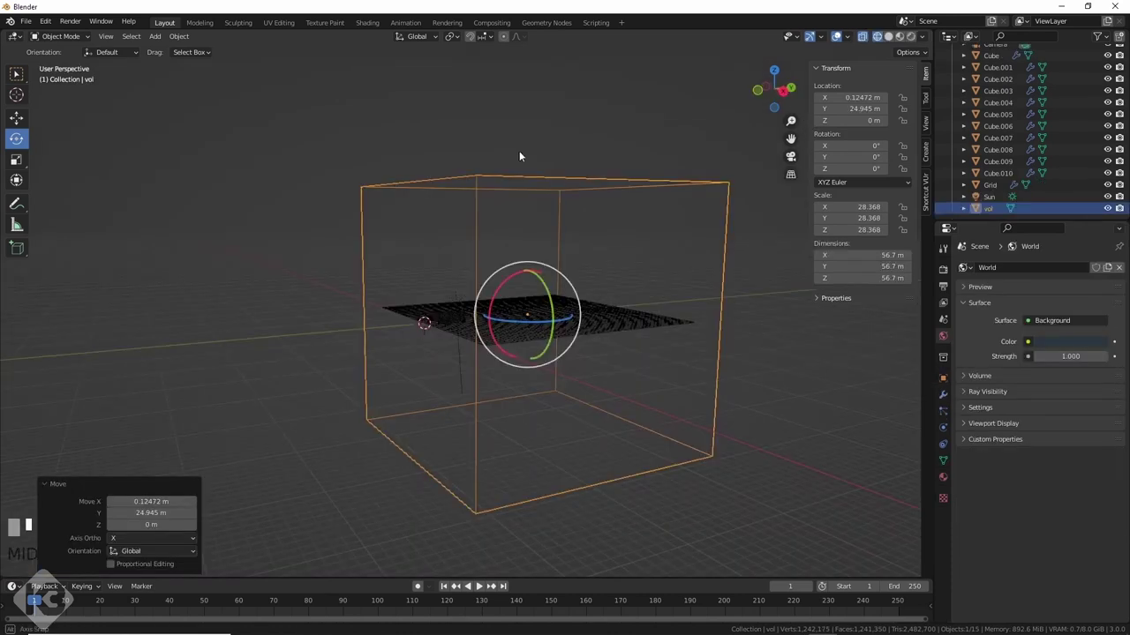
Step: Tint the water volume blue and raise its Anisotropy to 0.682
{"action": "middle_click_drag", "start_coordinate": [519, 151], "coordinate": [492, 159]}
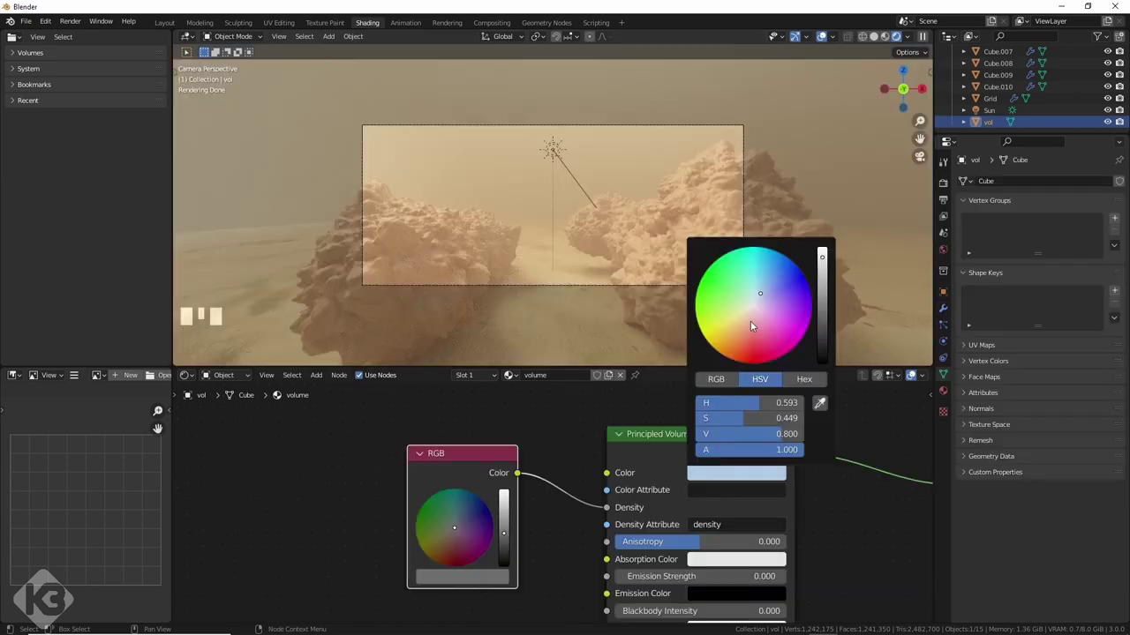
{"action": "left_click", "coordinate": [750, 318]}
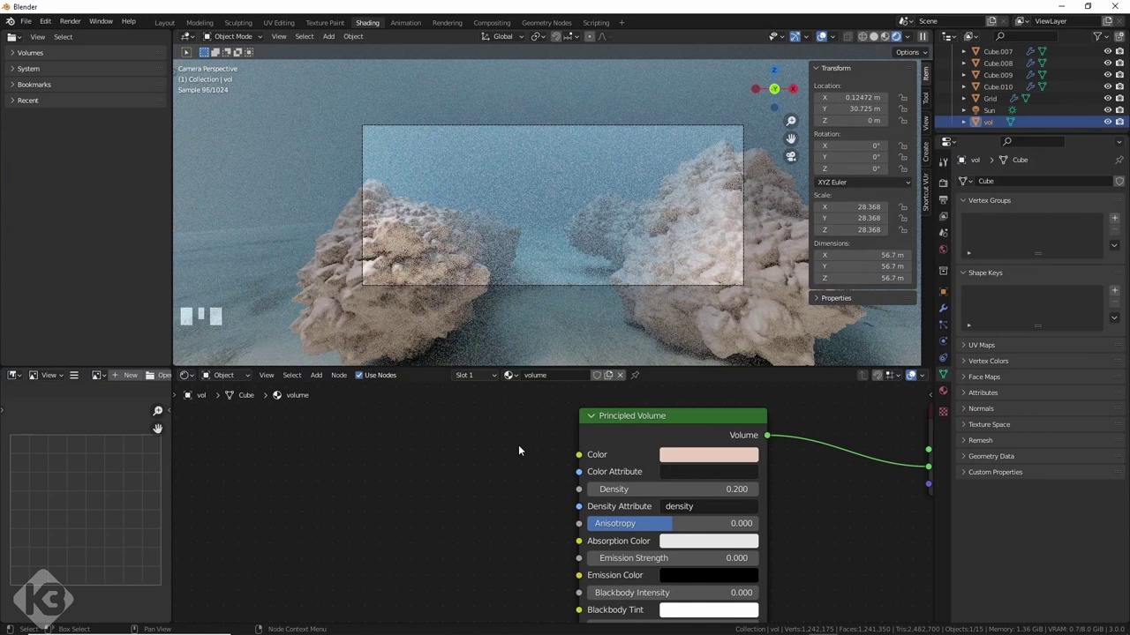
{"action": "middle_click_drag", "start_coordinate": [513, 505], "coordinate": [500, 454]}
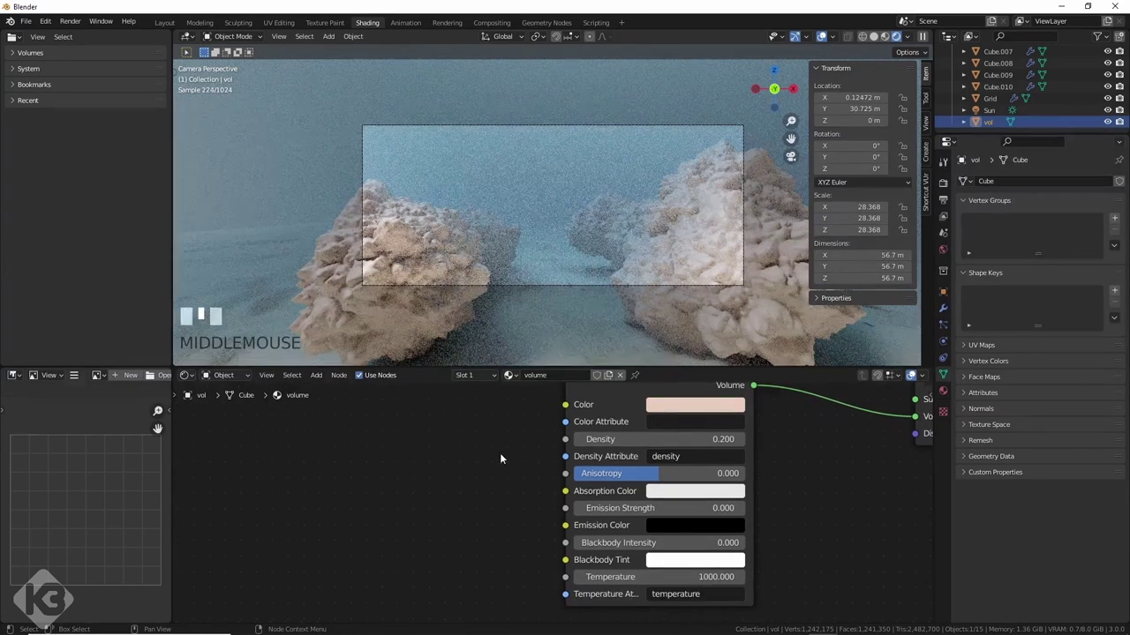
{"action": "scroll", "coordinate": [535, 517], "scroll_direction": "down", "scroll_amount": 2}
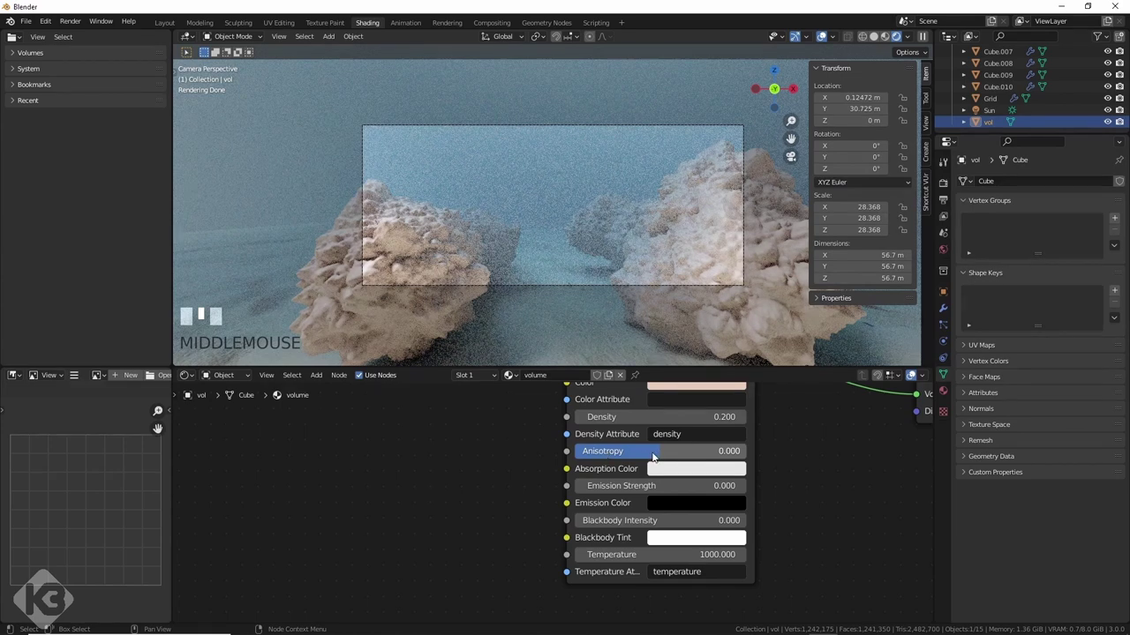
{"action": "left_click_drag", "start_coordinate": [653, 456], "coordinate": [741, 451]}
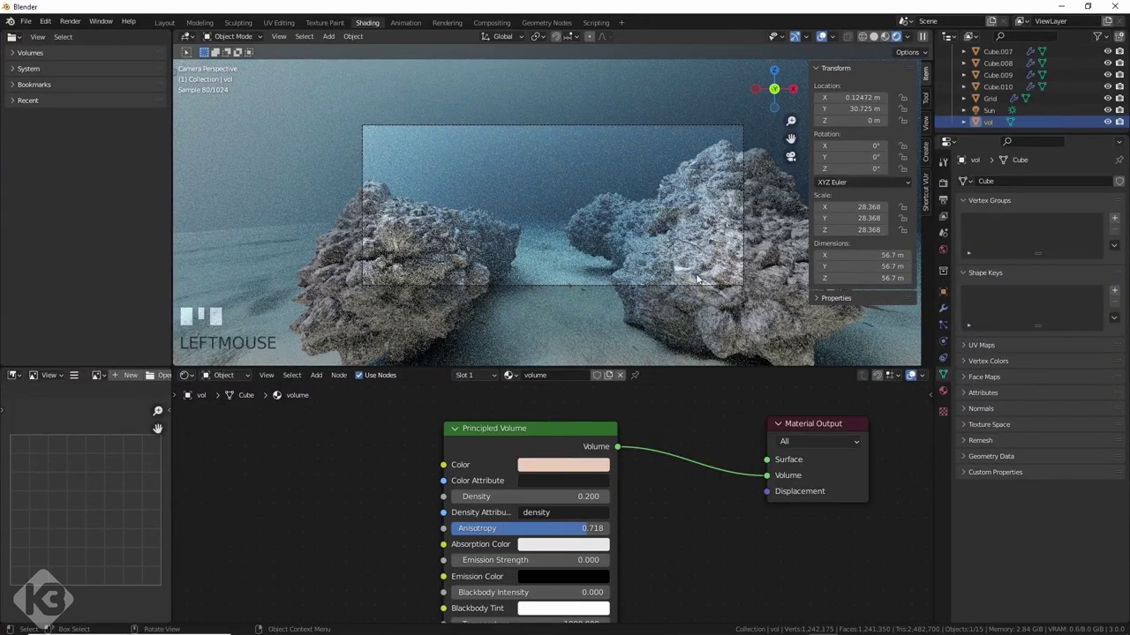
Step: Select the right rock to inspect its rocks material and render a test frame
{"action": "left_click", "coordinate": [697, 279]}
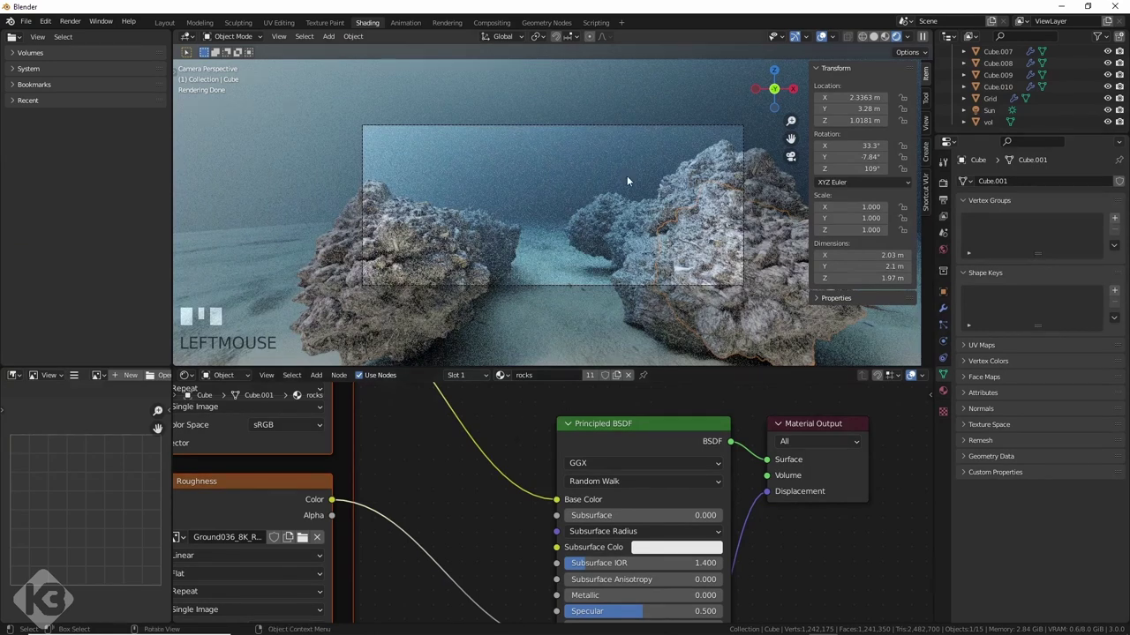
{"action": "key", "text": "F12"}
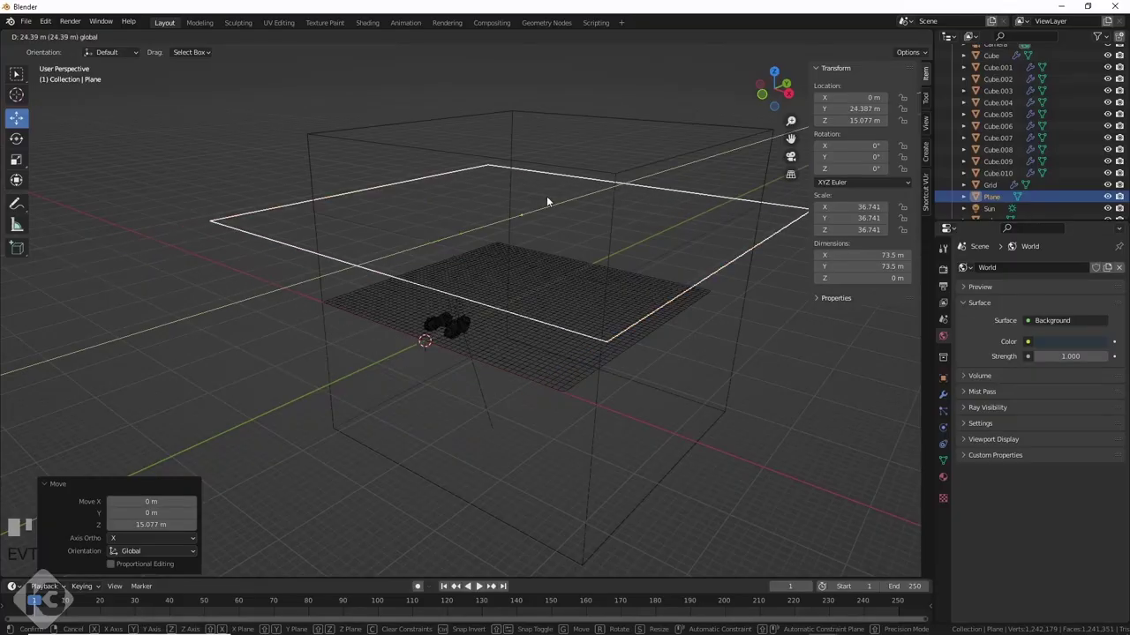
Step: Scale the new plane to 172.476, raise it to Z 24.671 m, and preview it rendered
{"action": "left_click", "coordinate": [550, 202]}
{"action": "key", "text": "KP_0"}
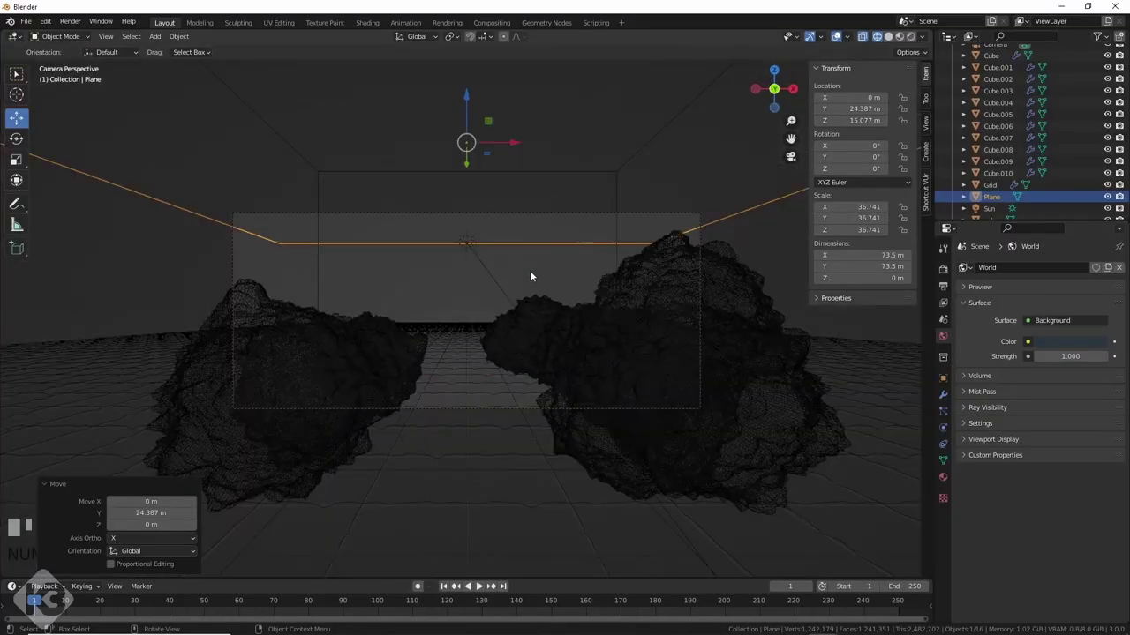
{"action": "key", "text": "s"}
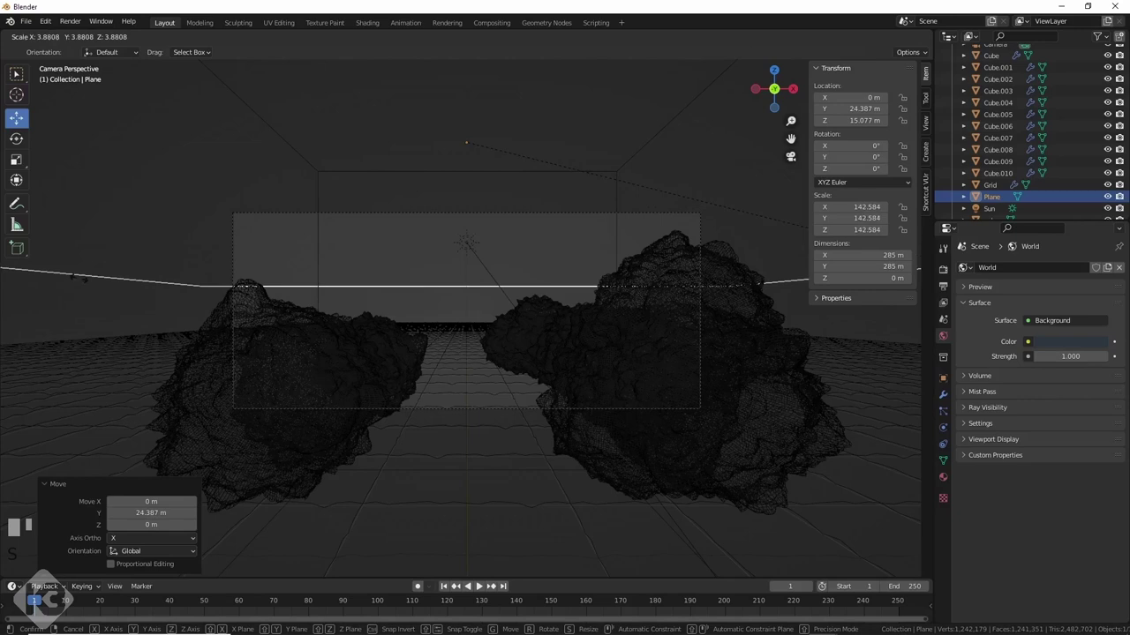
{"action": "left_click", "coordinate": [199, 281]}
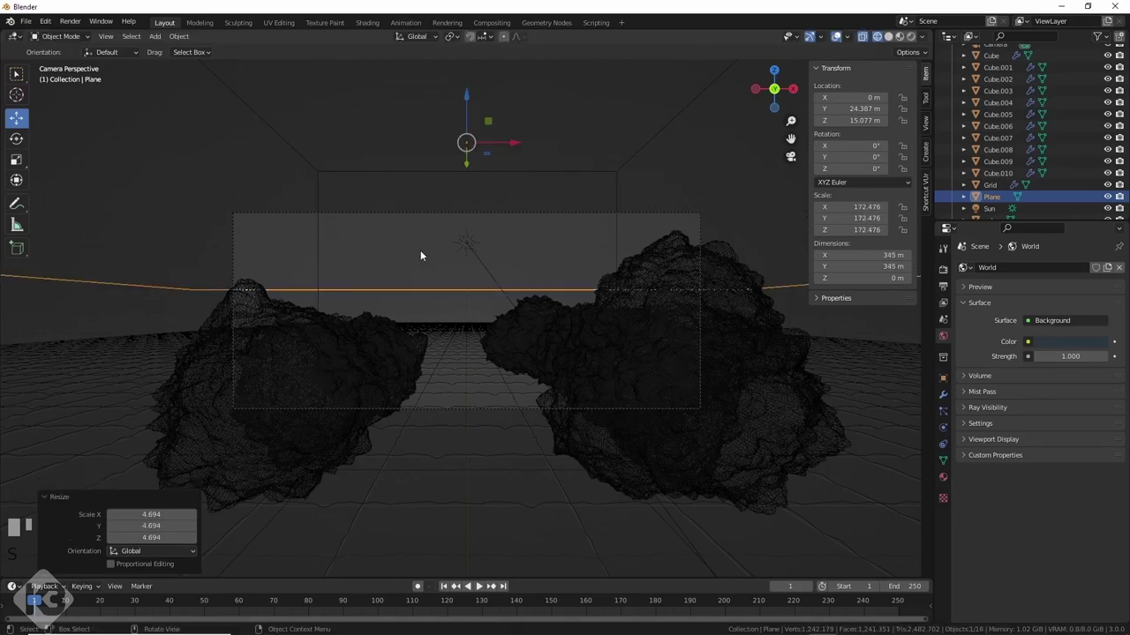
{"action": "left_click_drag", "start_coordinate": [468, 95], "coordinate": [484, 503]}
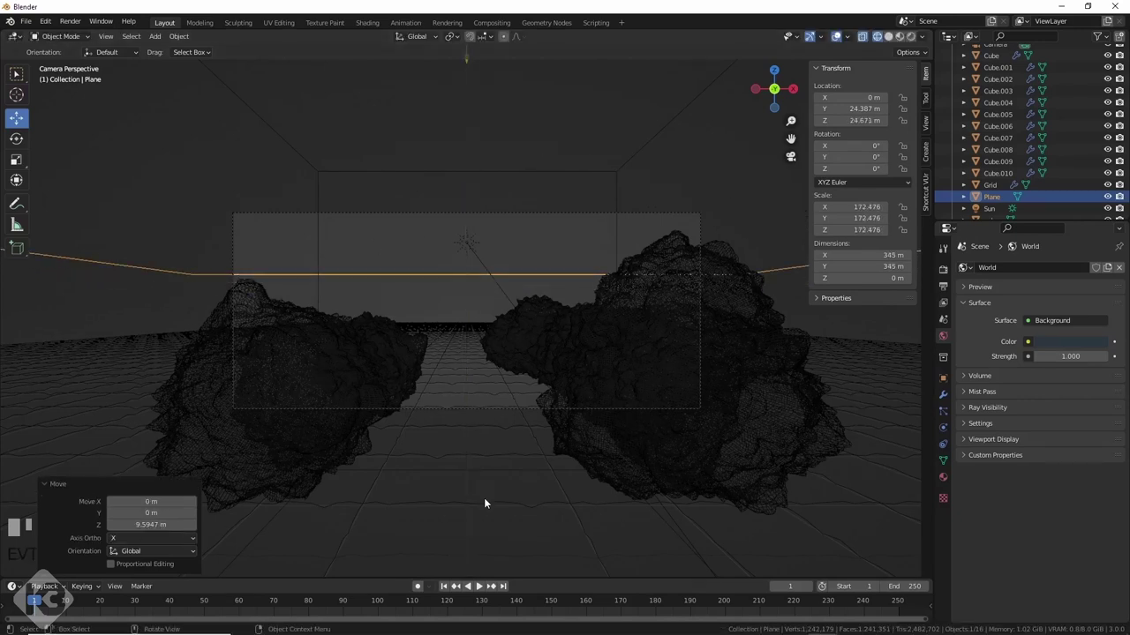
{"action": "left_click", "coordinate": [910, 37]}
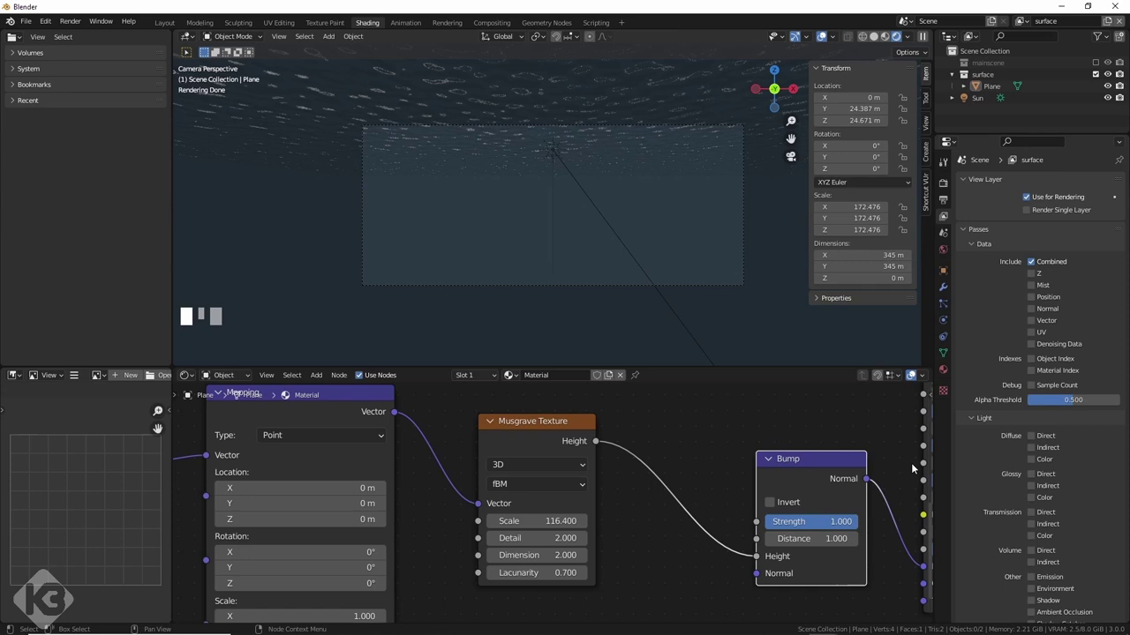
Step: Widen the plane to 750 scale and show the compositing tree blending surface over seafloor
{"action": "scroll", "coordinate": [960, 504], "scroll_direction": "down", "scroll_amount": 5}
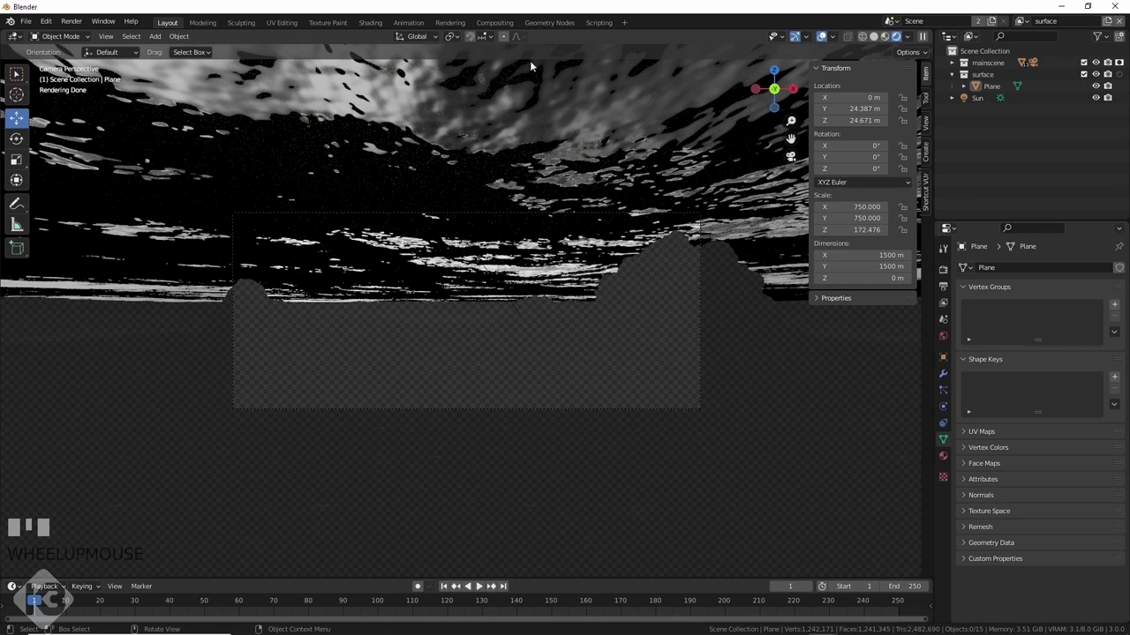
{"action": "left_click", "coordinate": [495, 22]}
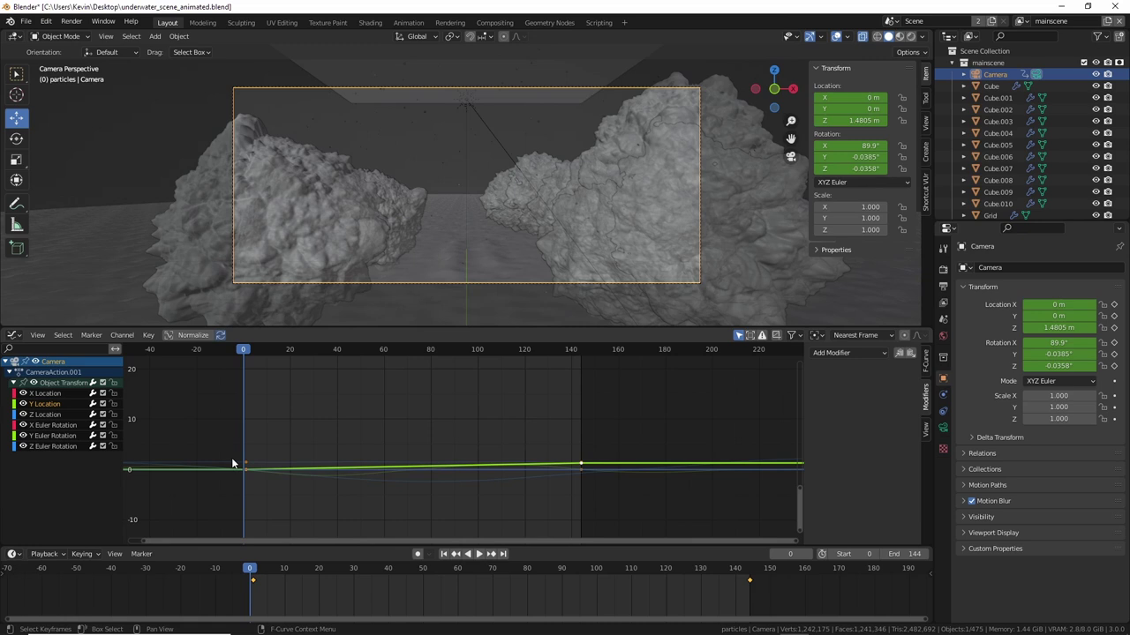
Step: Add a Noise modifier (scale 32.1, strength 0.1) to the camera's Y Location curve
{"action": "key", "text": "ctrl+shift+m"}
{"action": "left_click", "coordinate": [56, 415]}
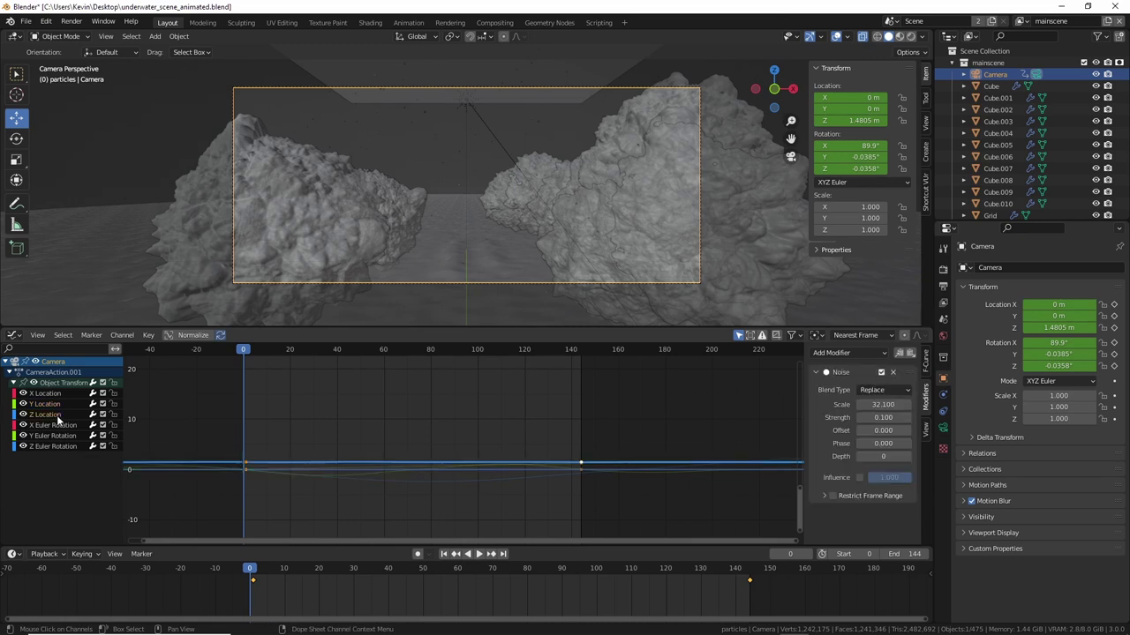
{"action": "left_click", "coordinate": [855, 355]}
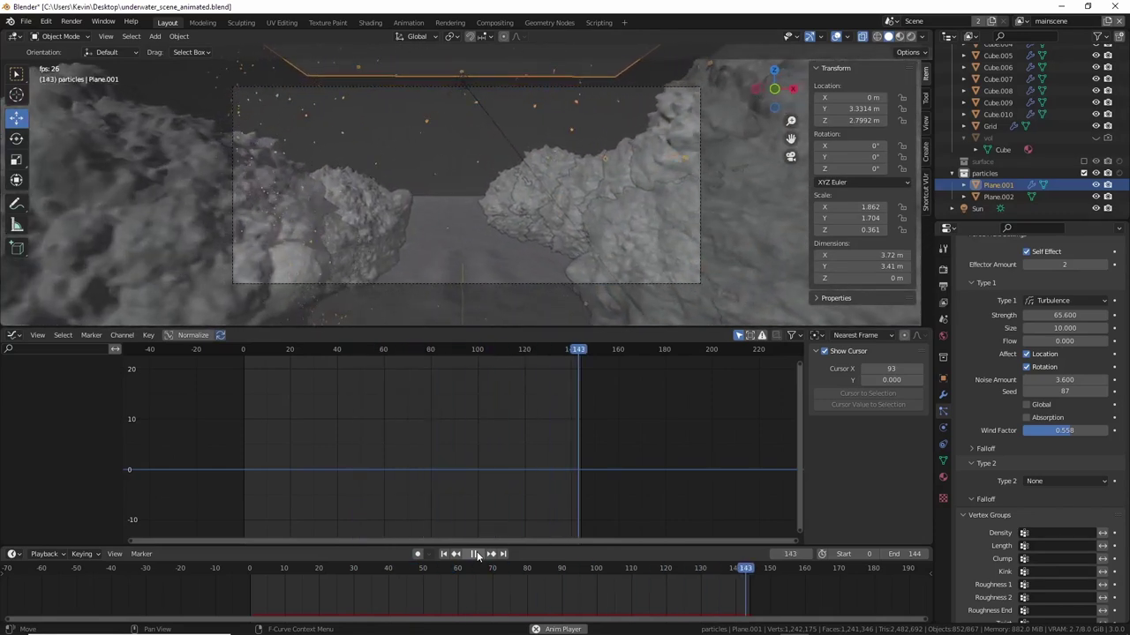
{"action": "left_click", "coordinate": [477, 554]}
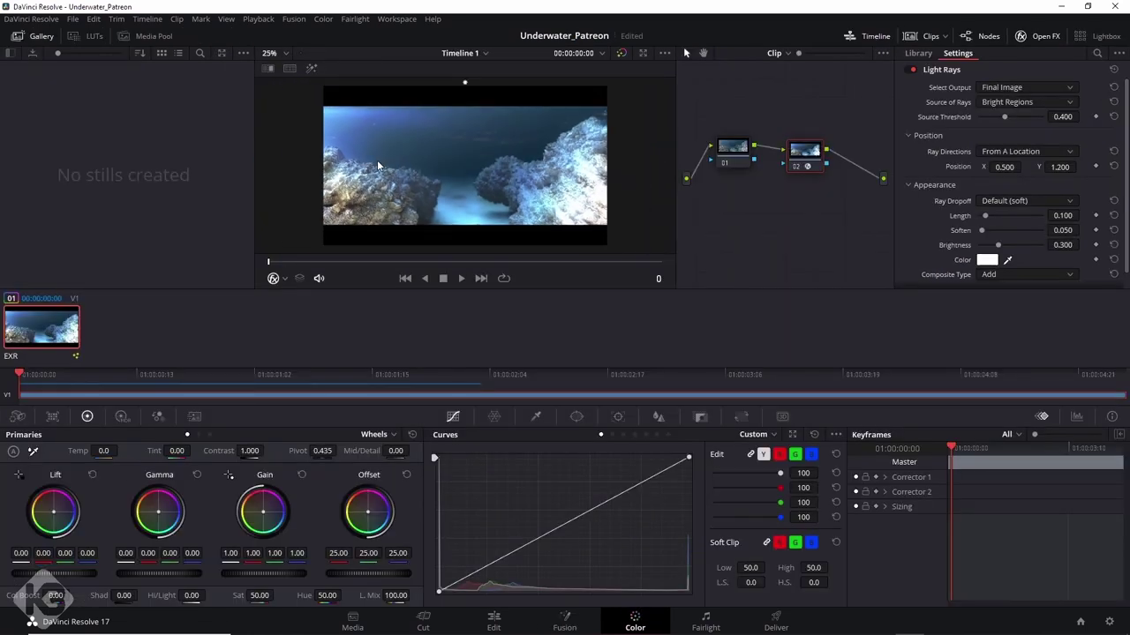
Step: Move the light-ray origin to -0.334, 1.266 and soften the rays
{"action": "scroll", "coordinate": [377, 165], "scroll_direction": "down", "scroll_amount": 1}
{"action": "left_click_drag", "start_coordinate": [466, 95], "coordinate": [335, 126]}
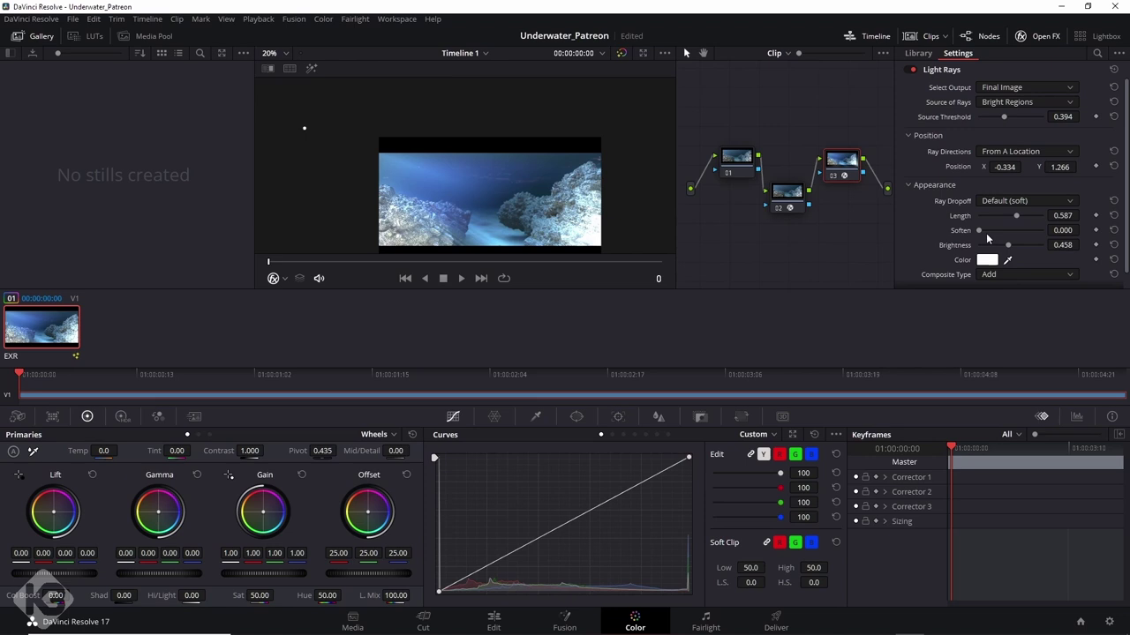
{"action": "mouse_move", "coordinate": [979, 230]}
{"action": "left_mouse_down"}
{"action": "mouse_move", "coordinate": [992, 231]}
{"action": "mouse_move", "coordinate": [970, 232]}
{"action": "left_mouse_up"}
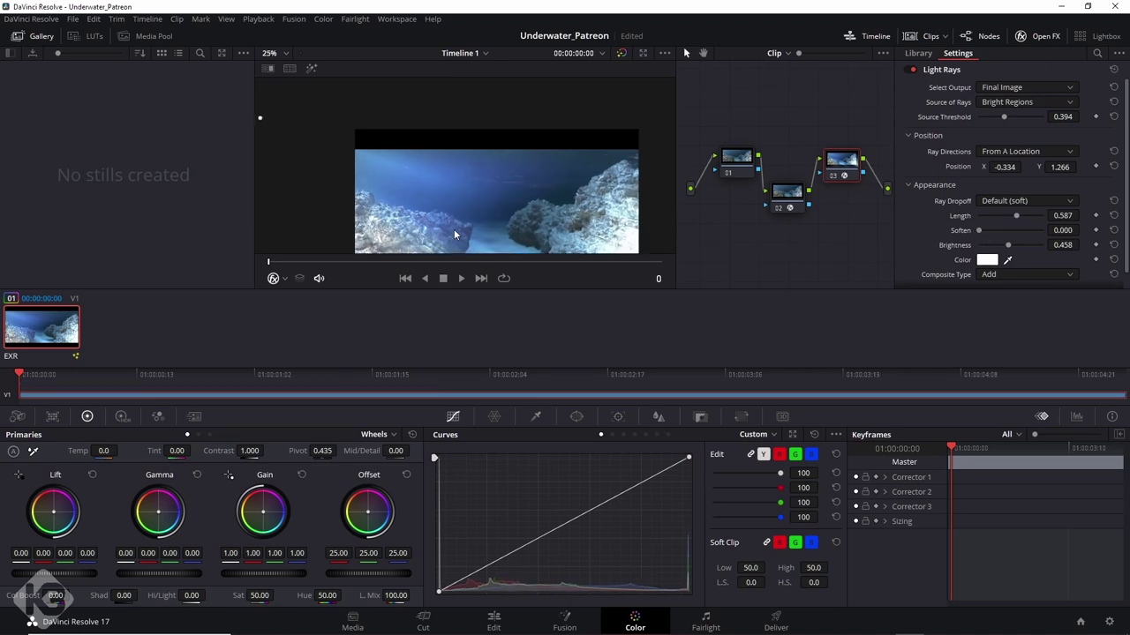